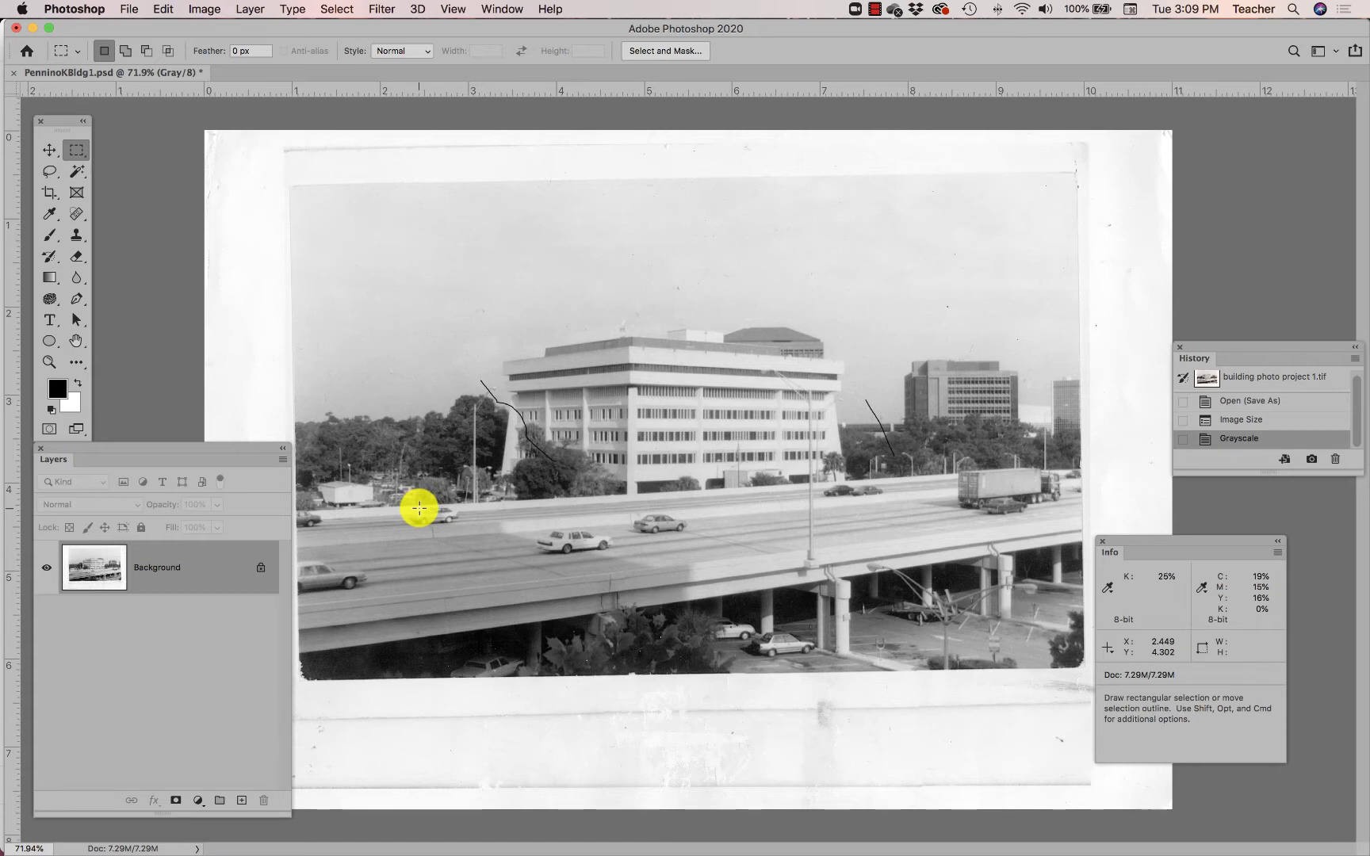
Save the resized grayscale building photo with Ctrl+S
key(ctrl+s)
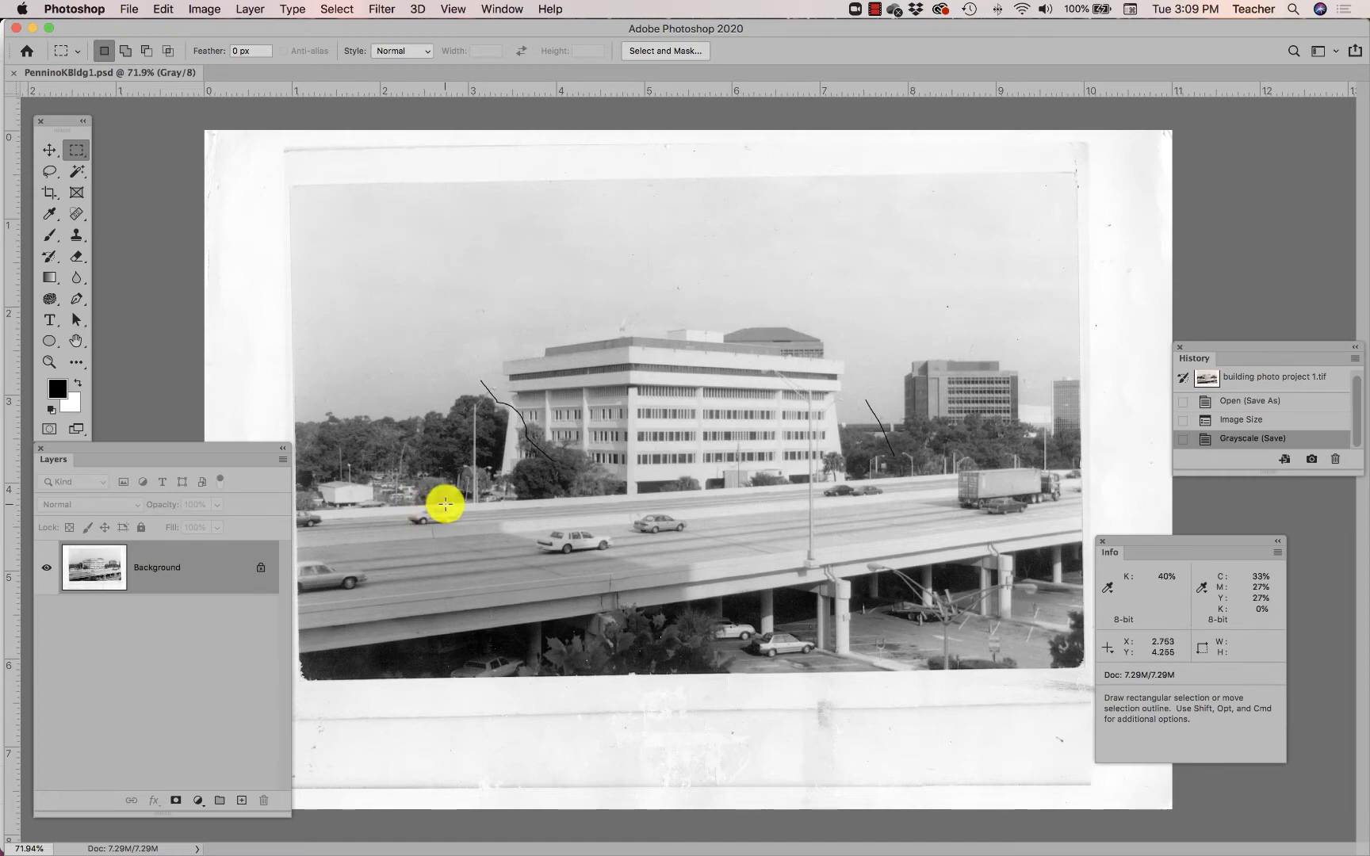
Save a copy to the computer, renamed from ...1 to PenninoKBldg2Layered.psd
click(128, 9)
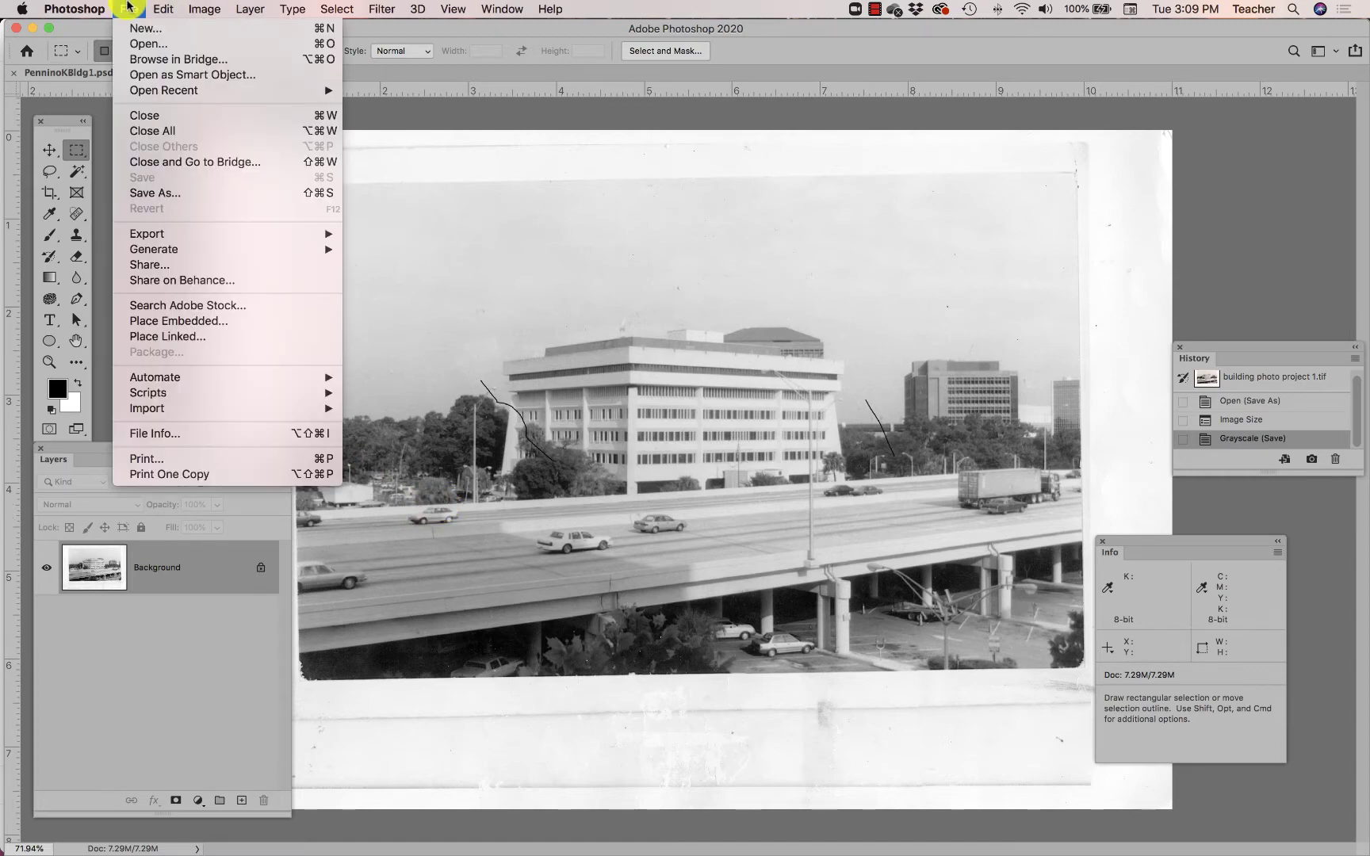
click(155, 194)
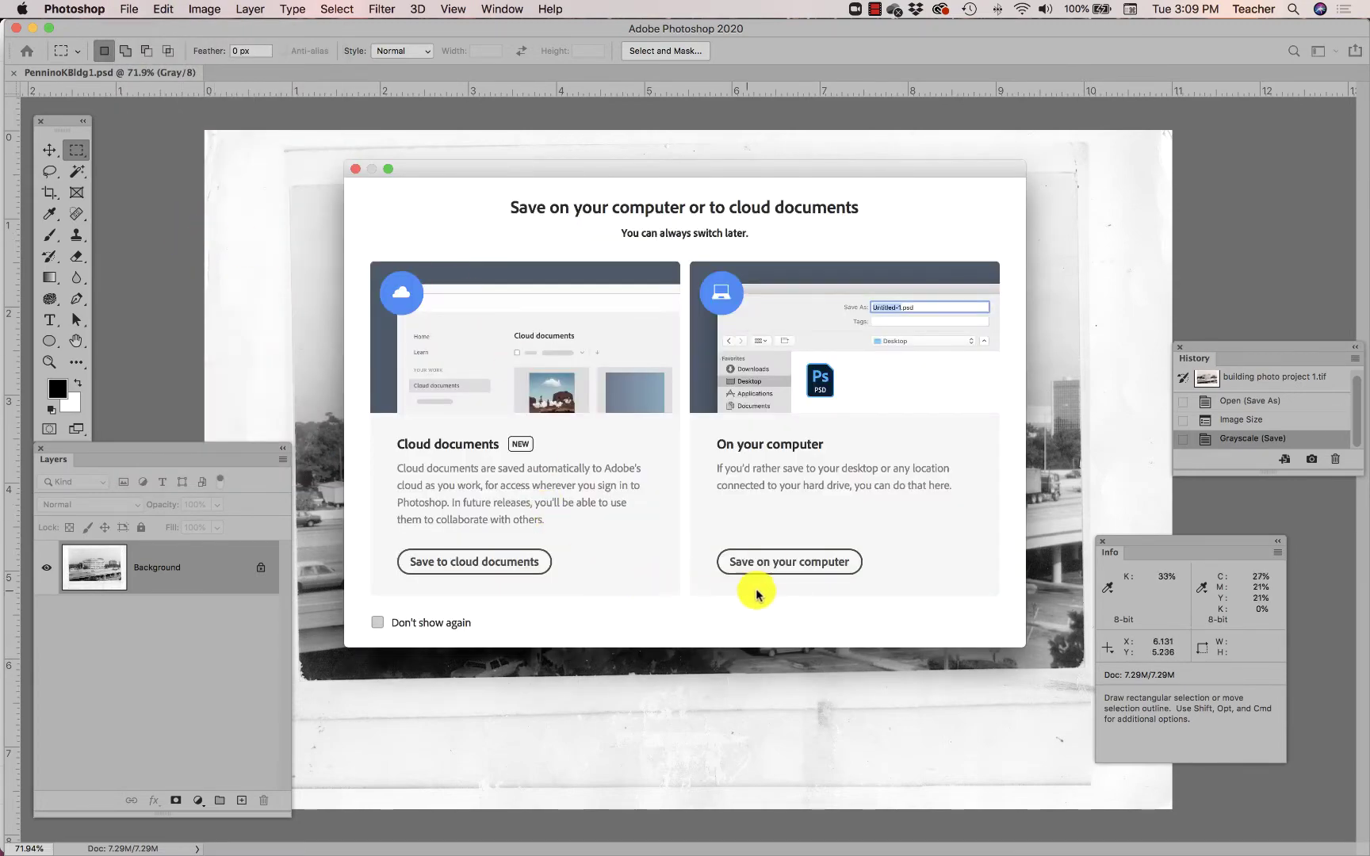
click(765, 562)
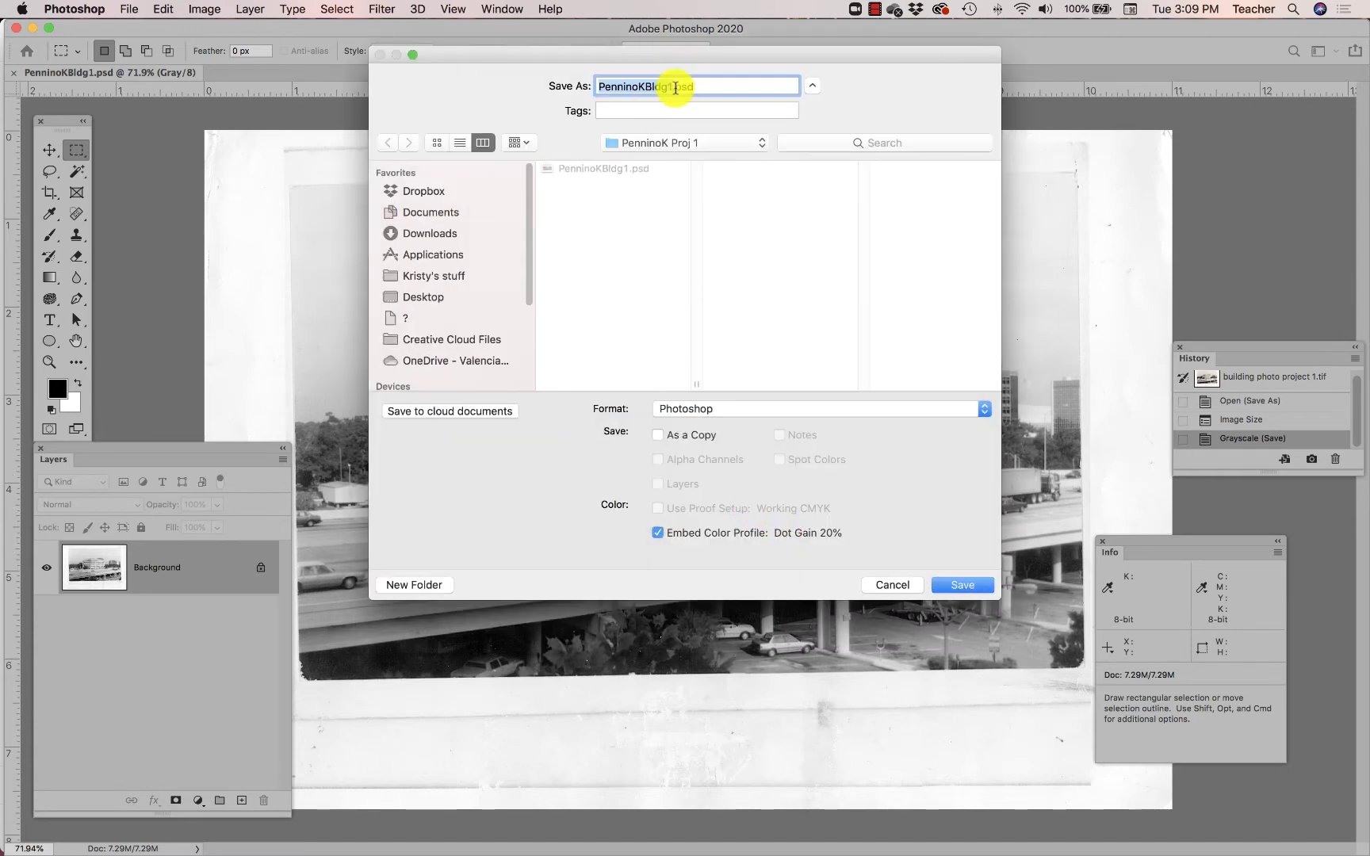
click(672, 85)
key(BackSpace)
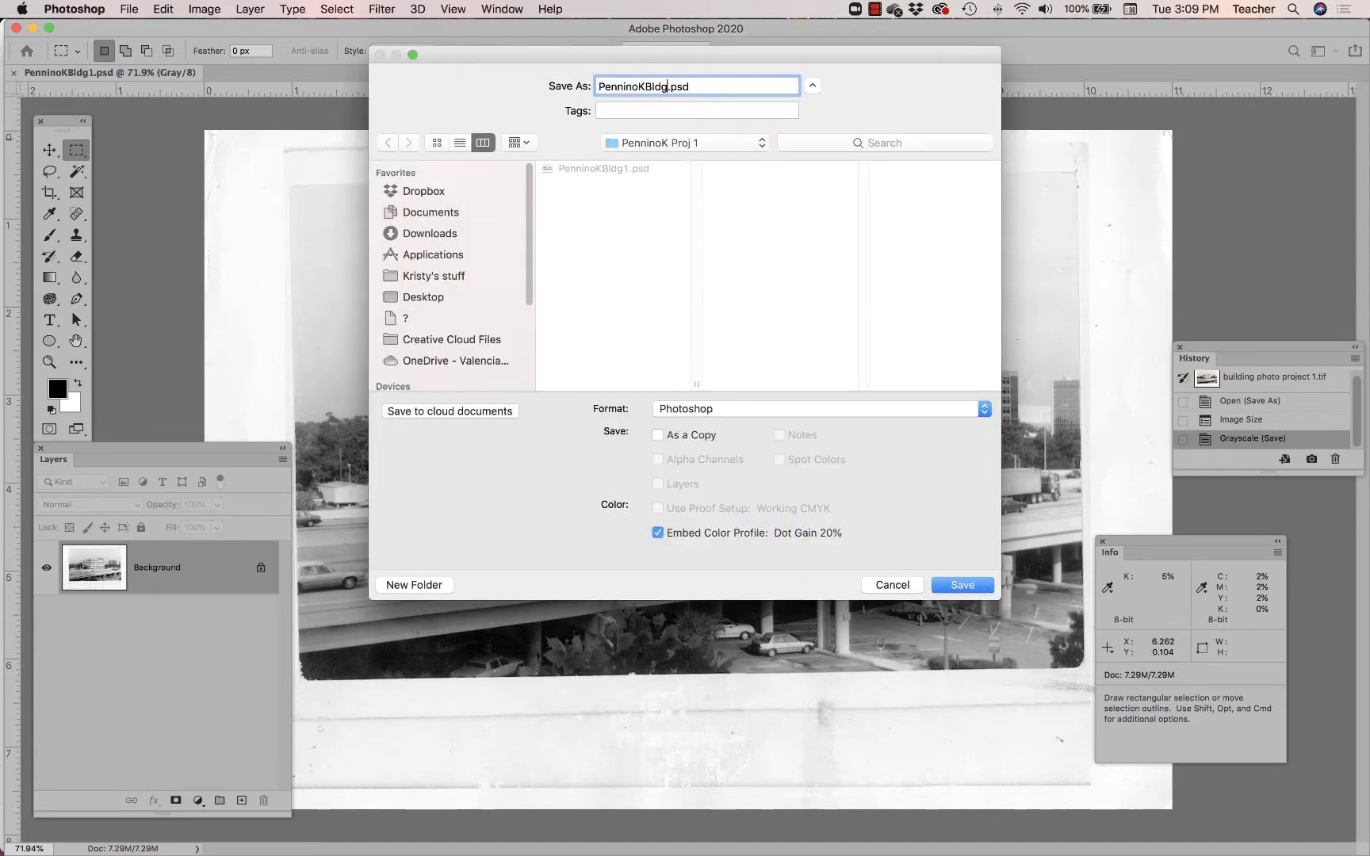
text(2)
text(Layered)
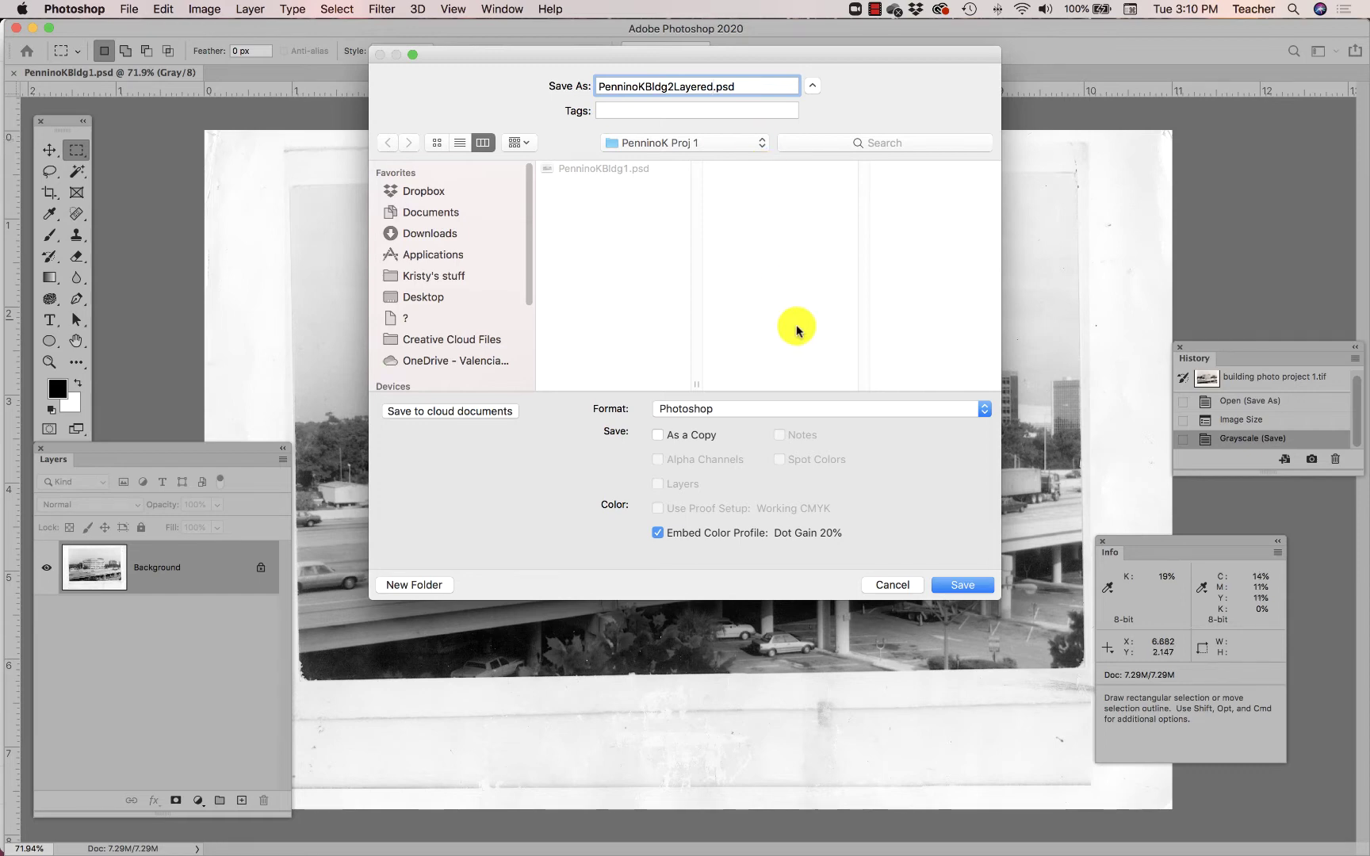
click(963, 585)
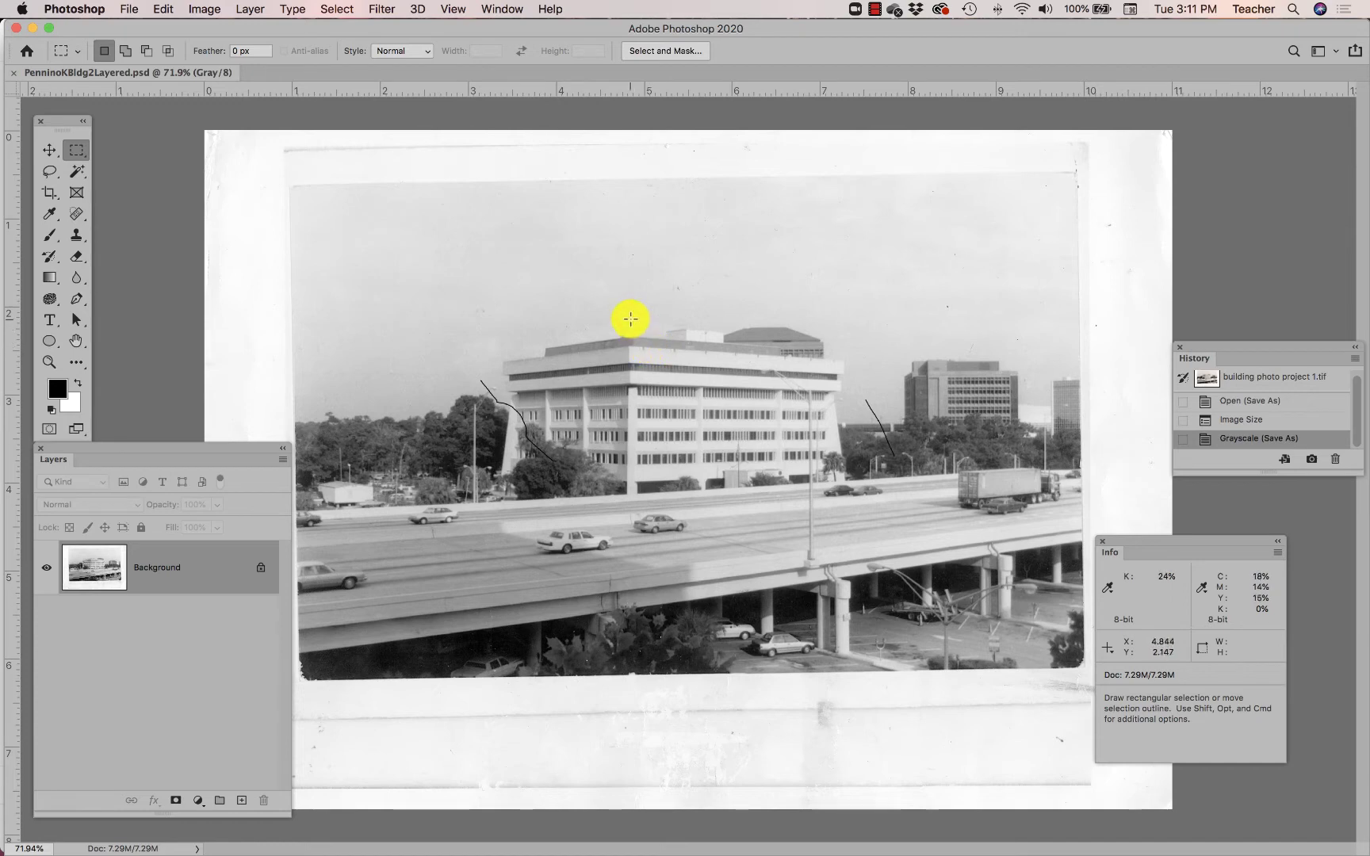
Try a Crop tool frame from both corners, cancel it, and move the Info panel to the top right
click(50, 199)
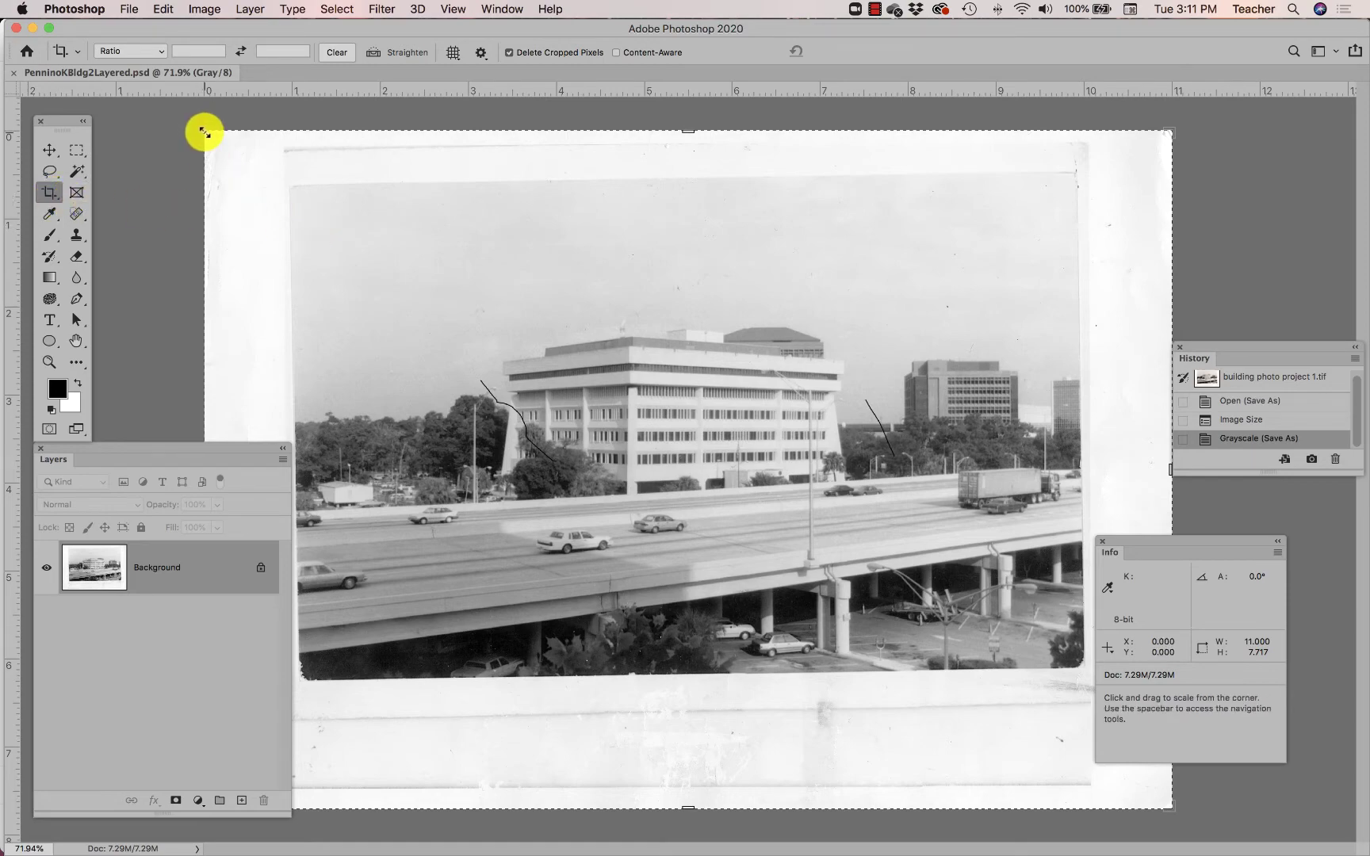
drag(204, 132, 312, 176)
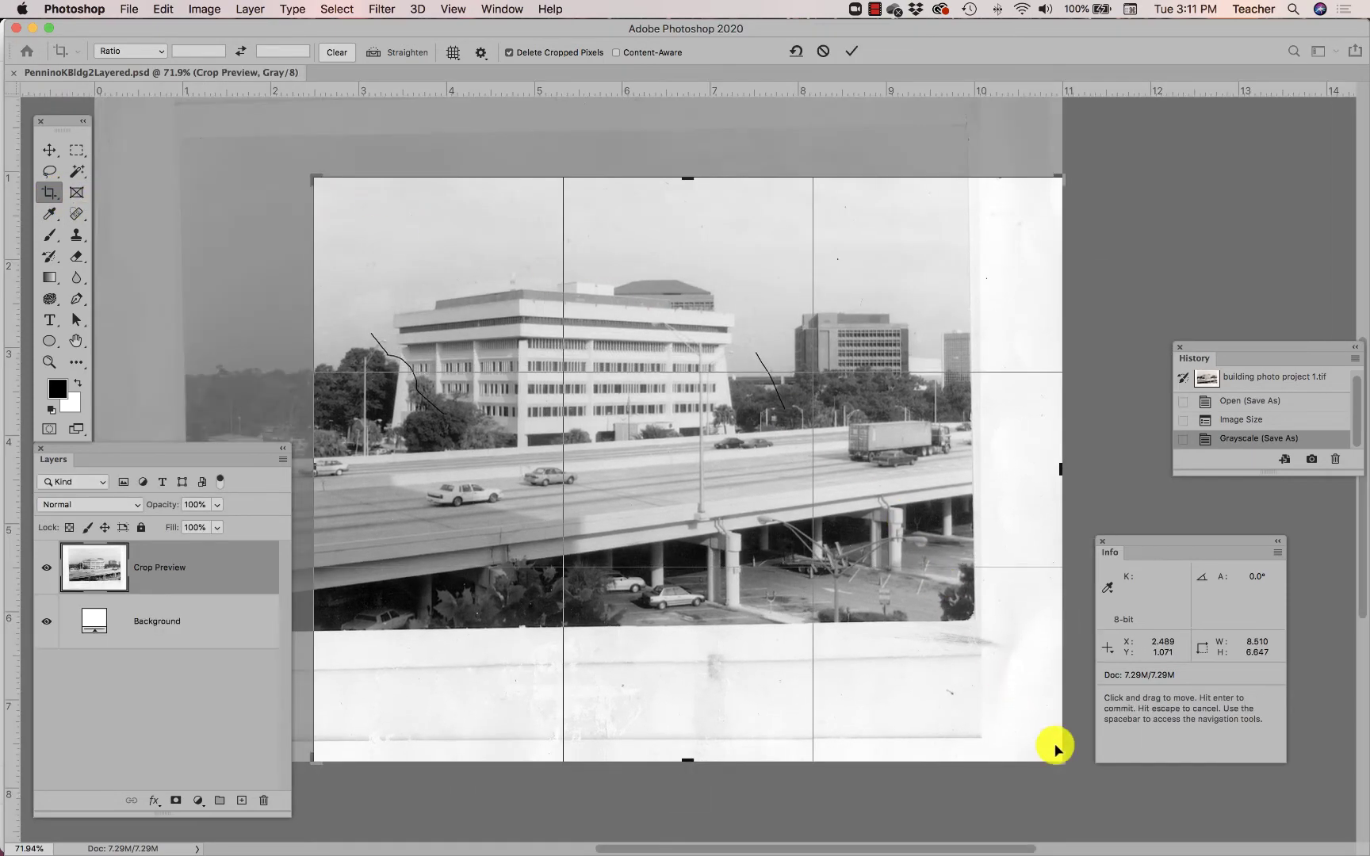
mouse_move(1061, 761)
mouse_down()
mouse_move(987, 629)
mouse_move(954, 650)
mouse_up()
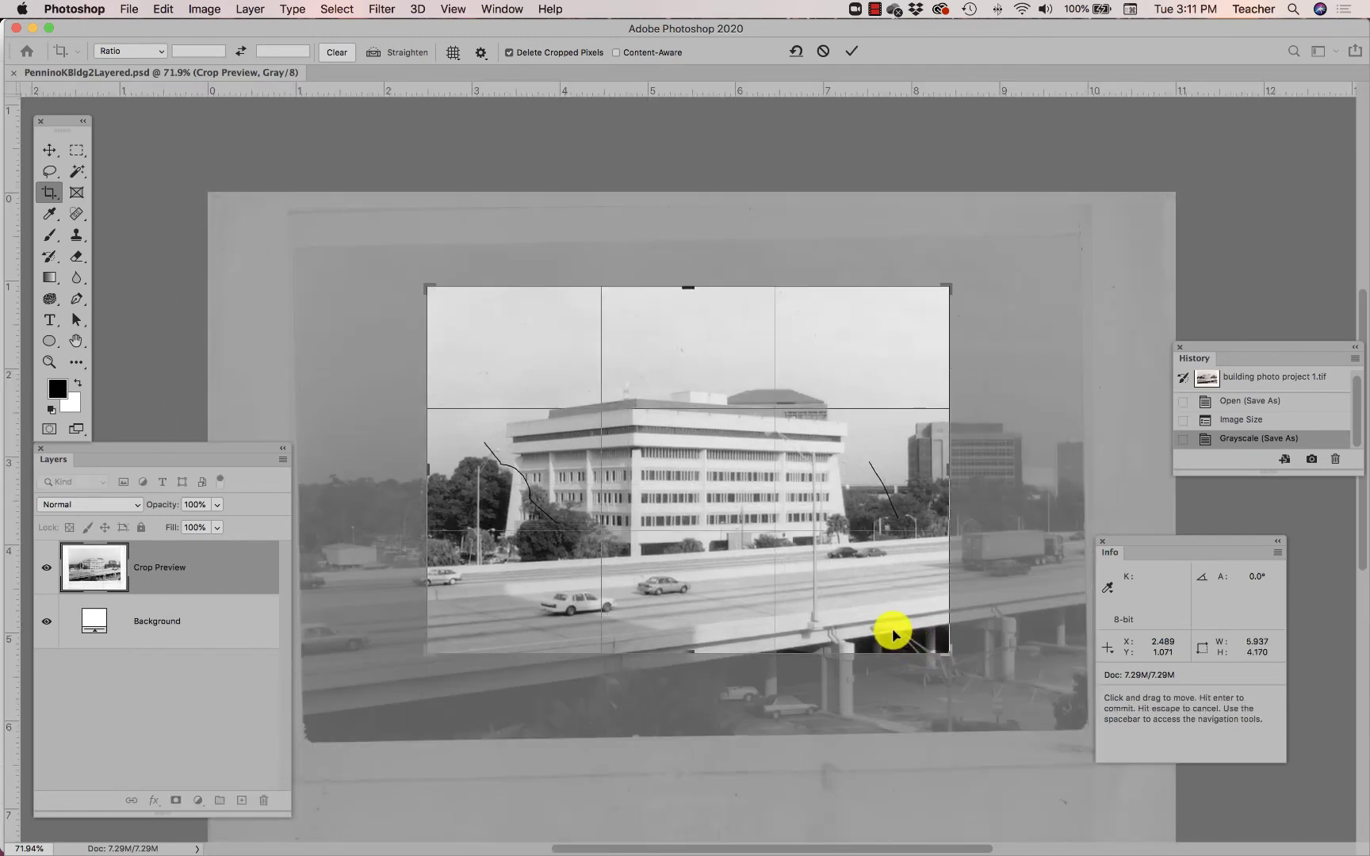
key(Escape)
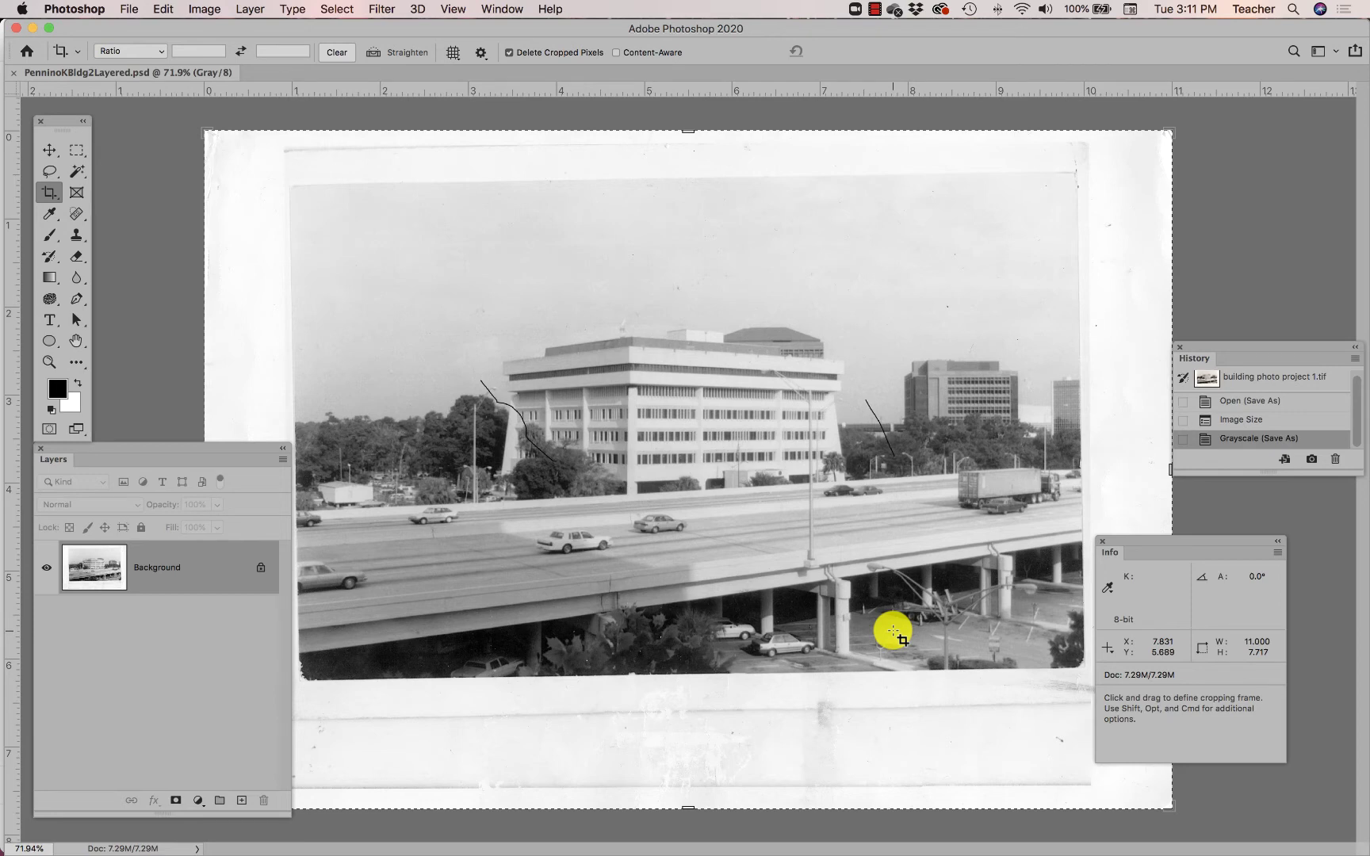
mouse_move(1160, 540)
mouse_down()
mouse_move(1071, 266)
mouse_move(1020, 174)
mouse_move(1124, 152)
mouse_up()
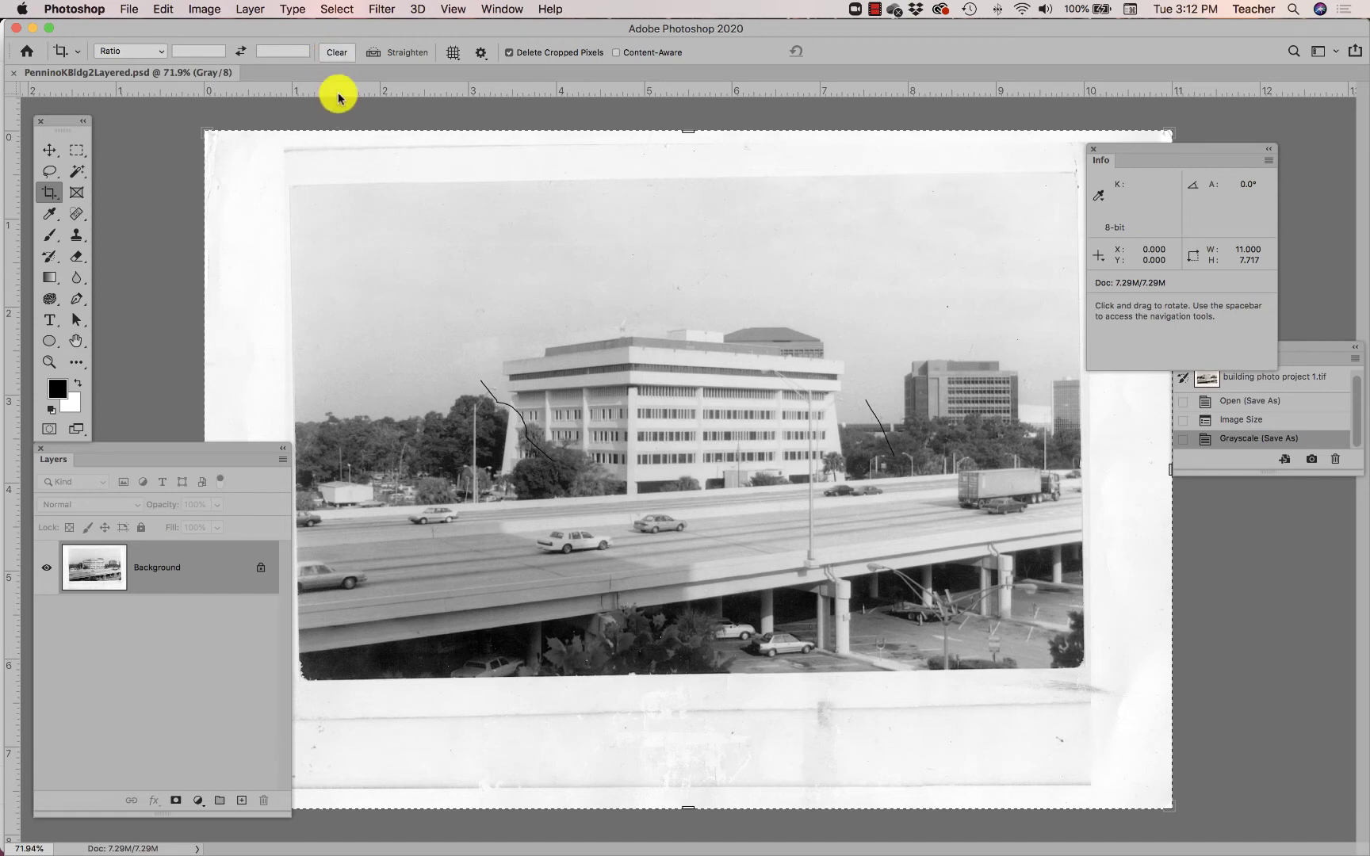
click(280, 52)
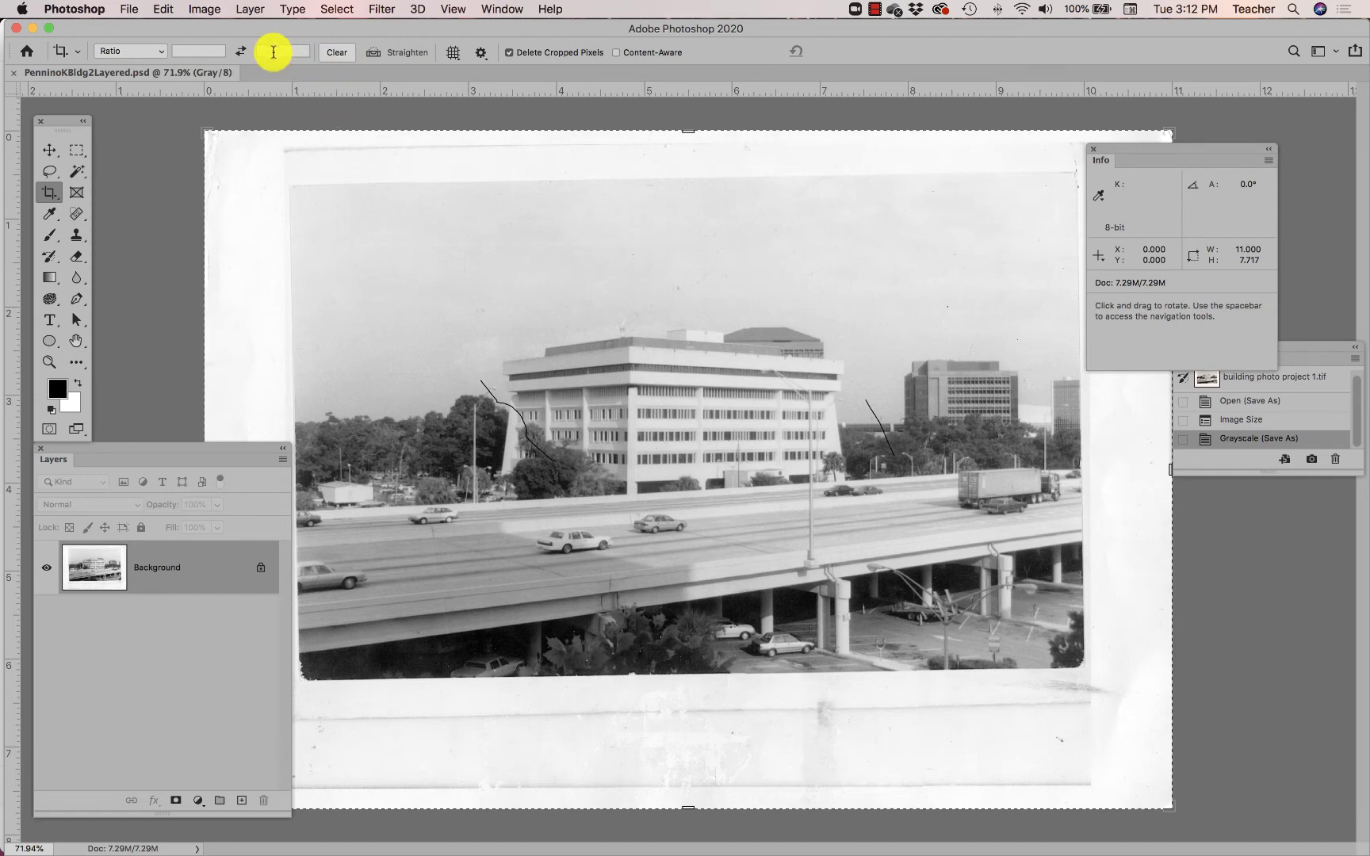
click(201, 53)
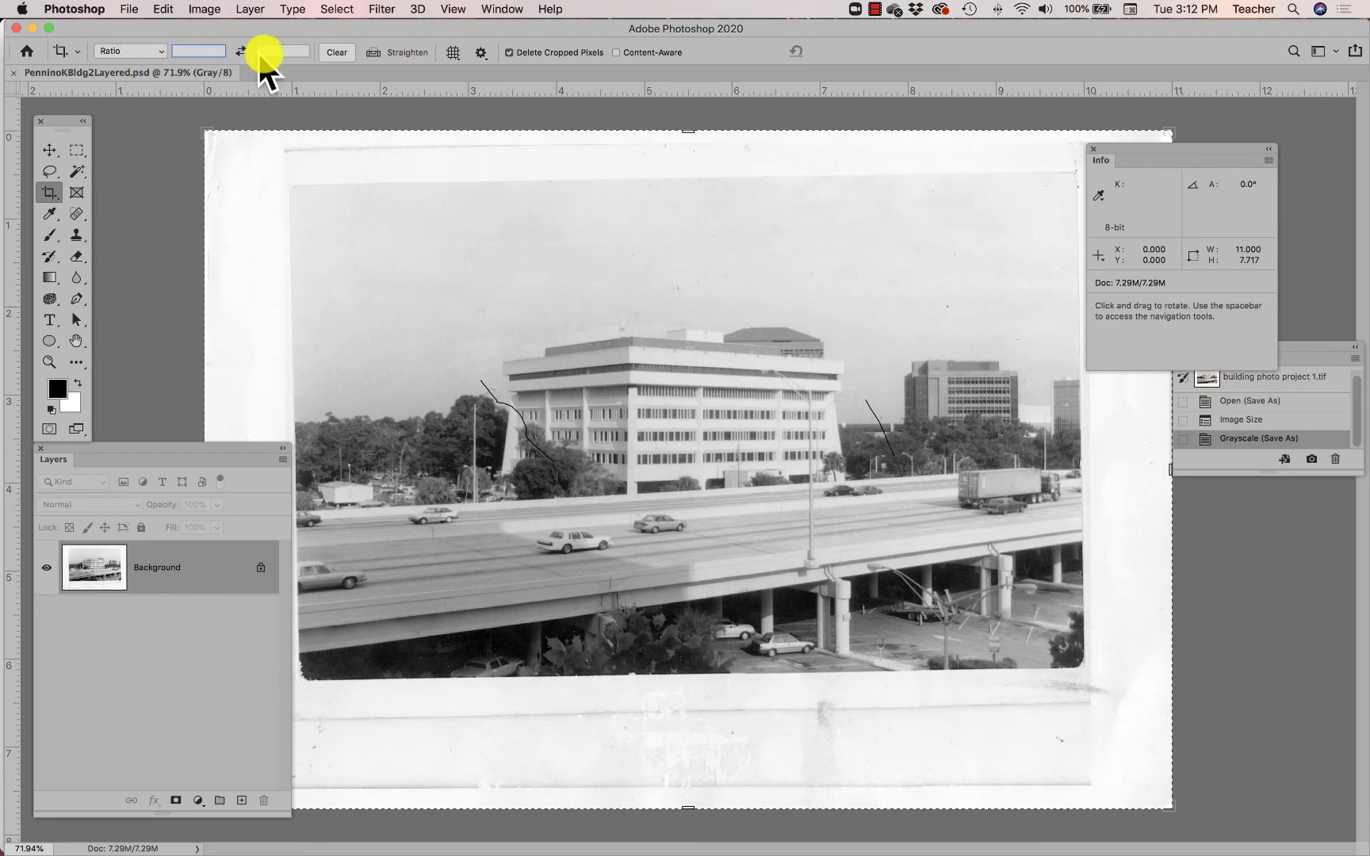
click(330, 58)
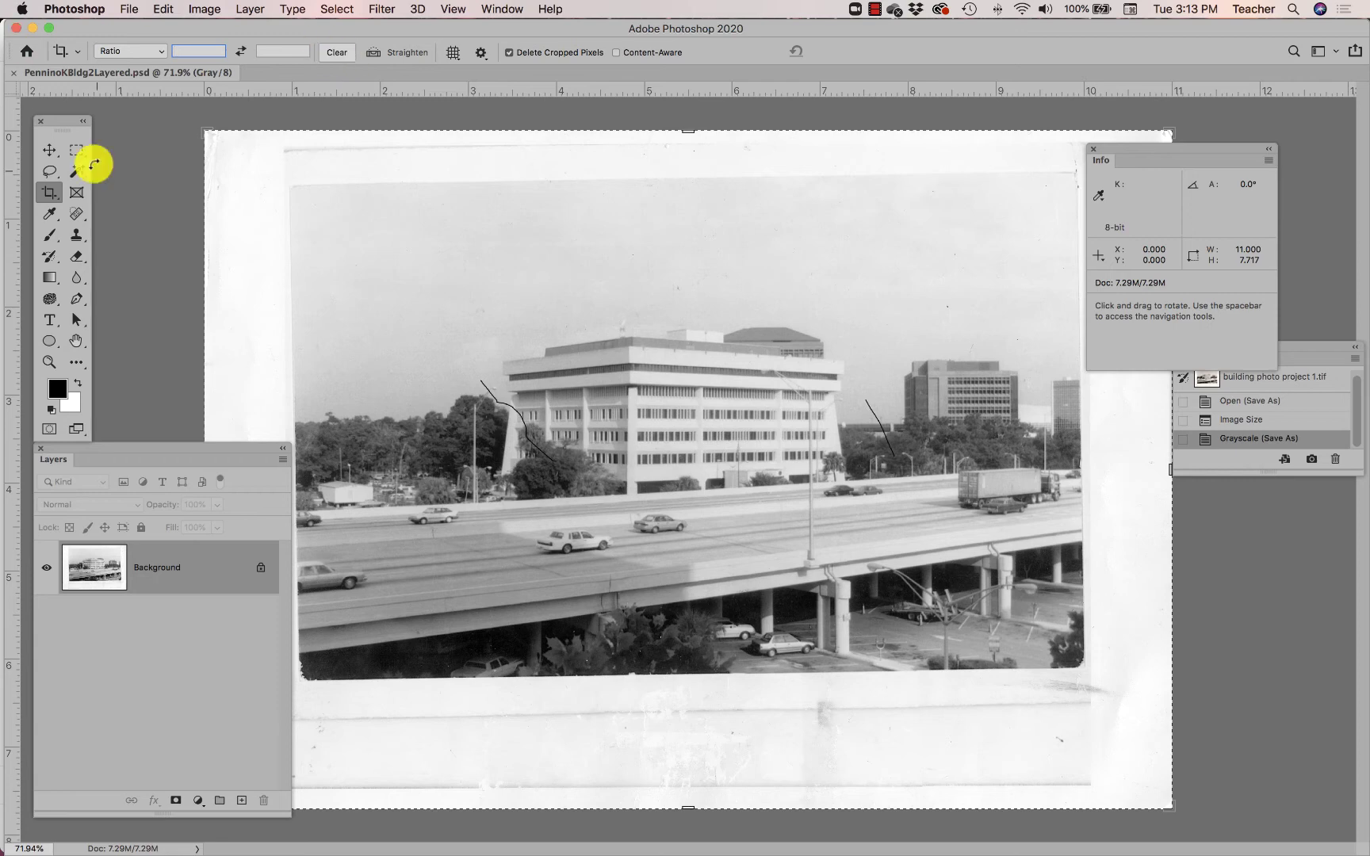
Size the crop frame to W 6.003 × H 4.000 inches around the building and highway
drag(203, 133, 325, 190)
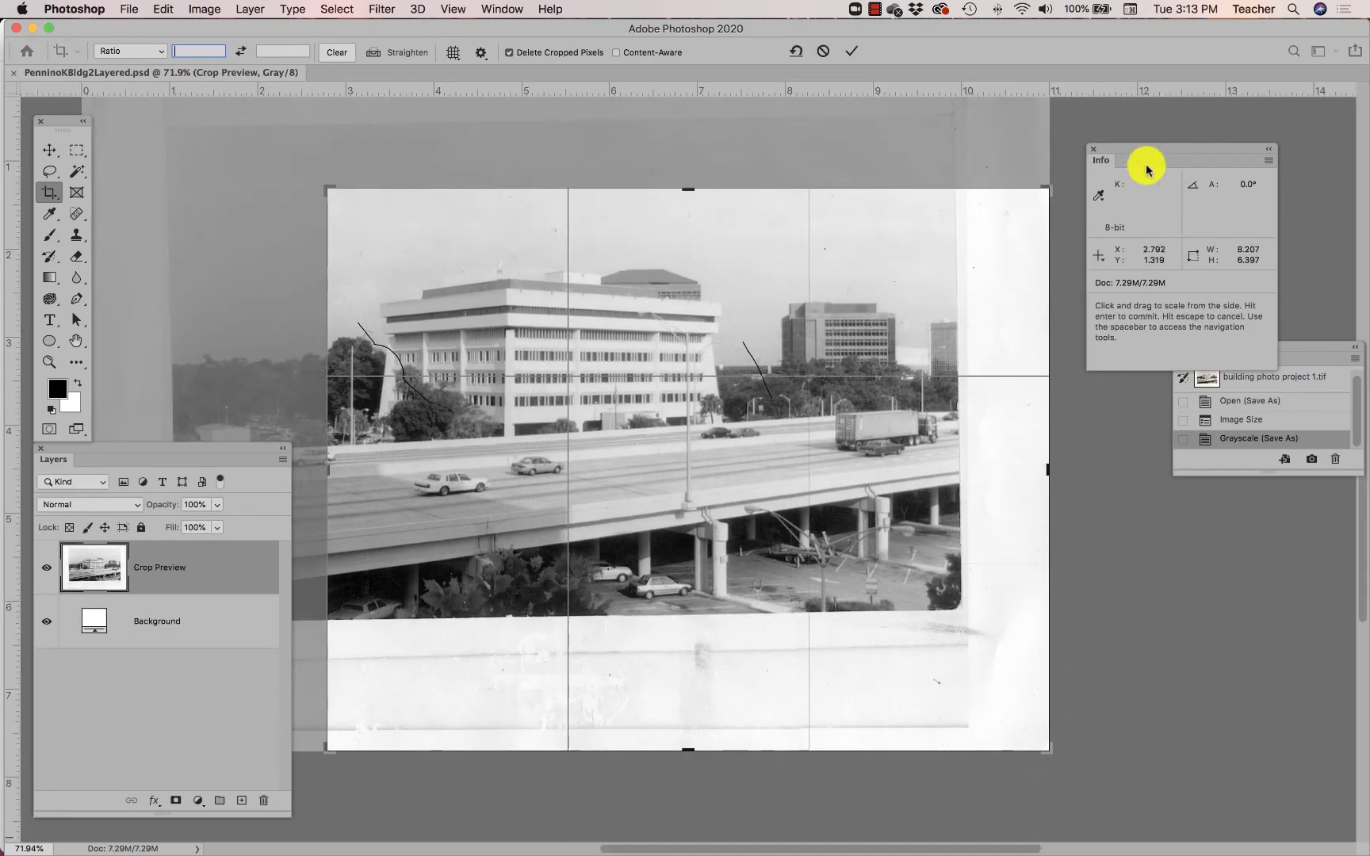
drag(1141, 152, 927, 232)
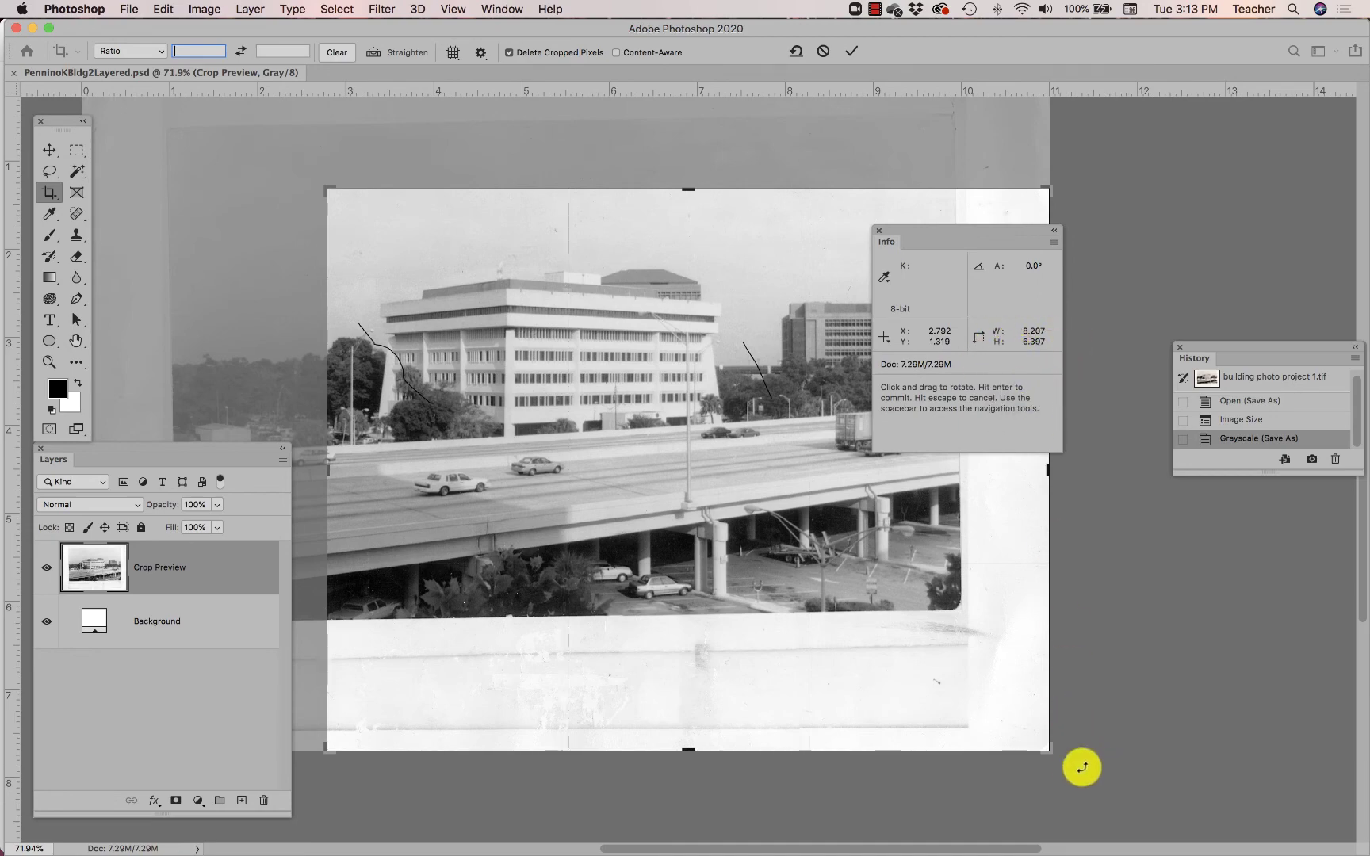
mouse_move(1049, 750)
mouse_down()
mouse_move(988, 664)
mouse_move(943, 649)
mouse_up()
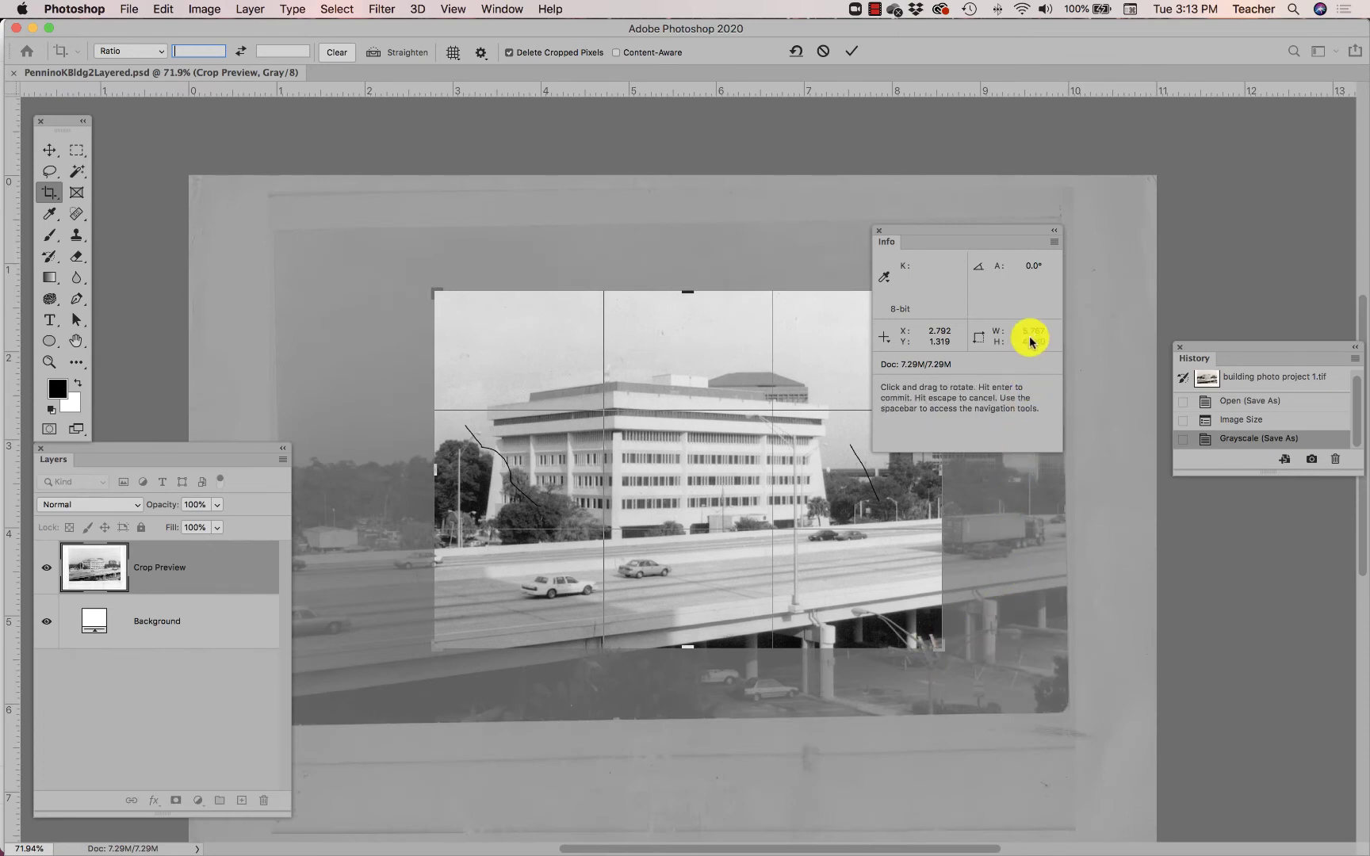
drag(684, 289, 686, 292)
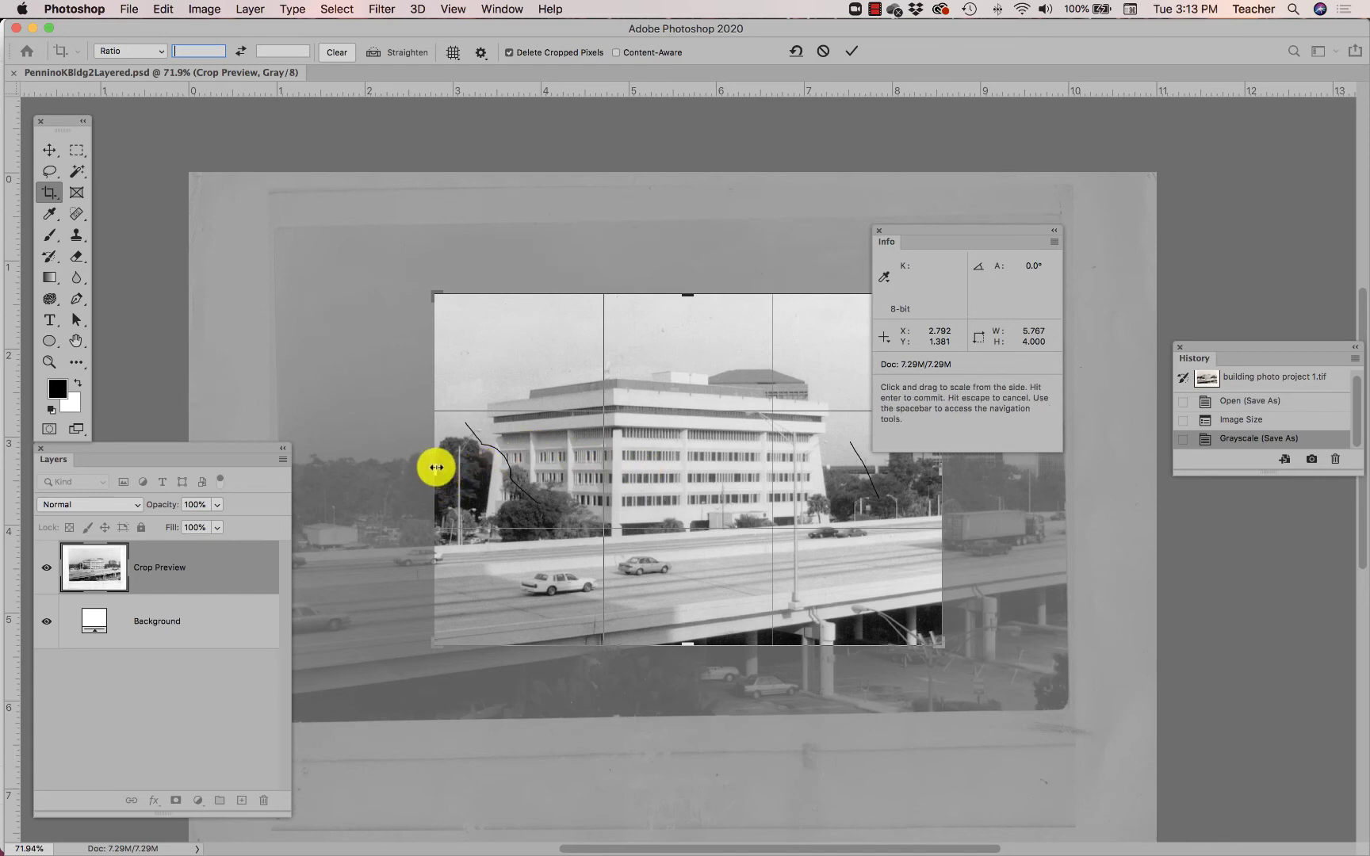
drag(436, 468, 427, 467)
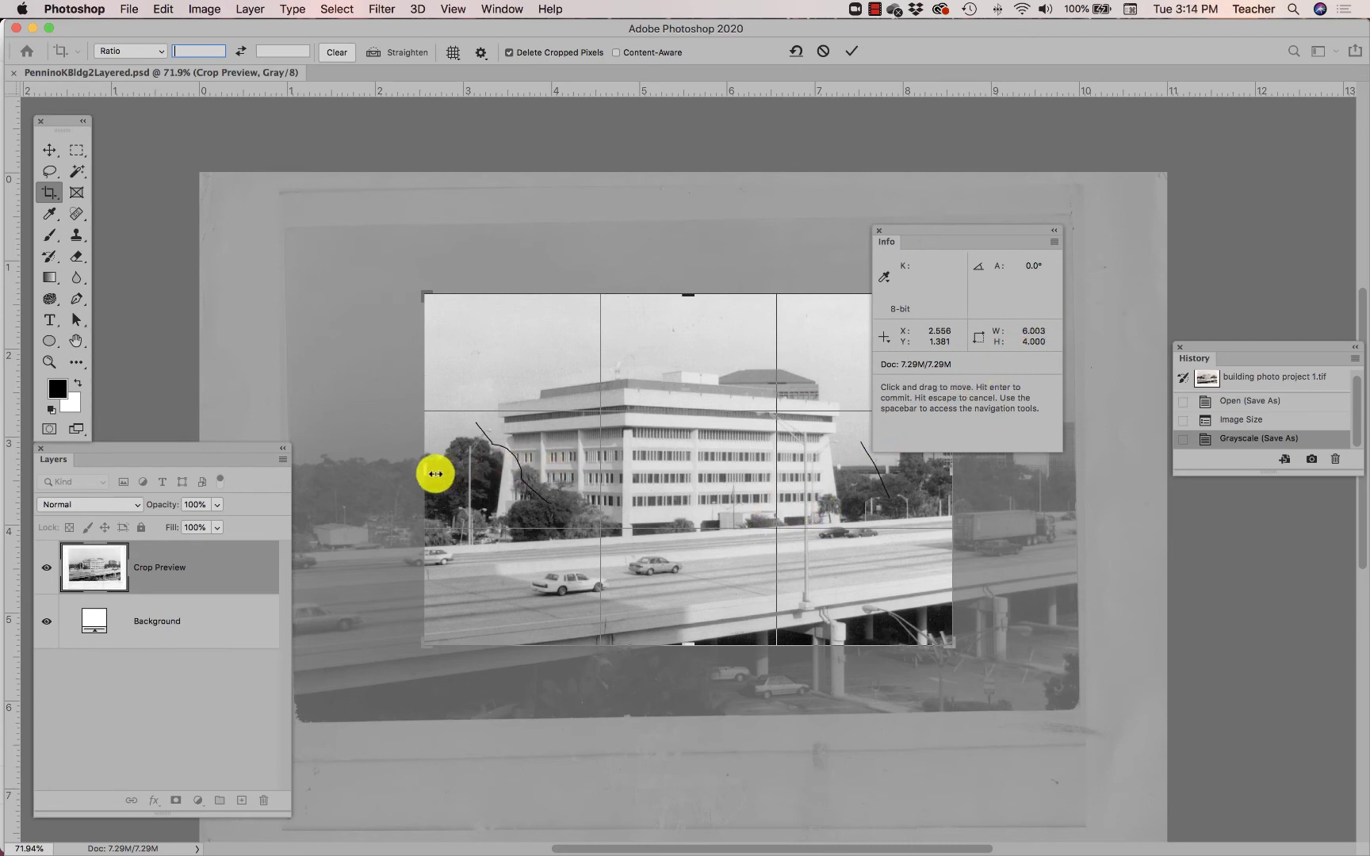
drag(427, 469, 425, 469)
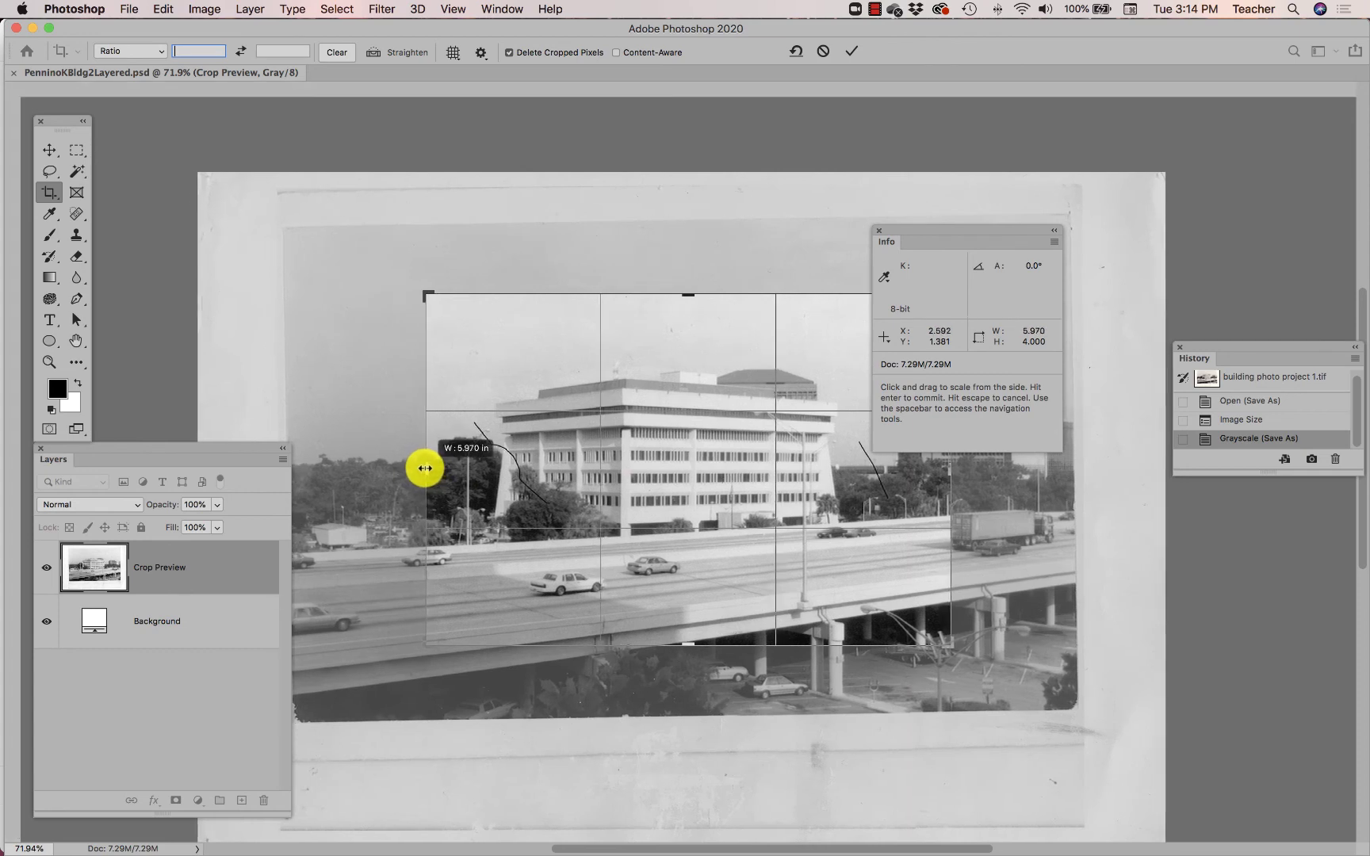
drag(426, 470, 425, 469)
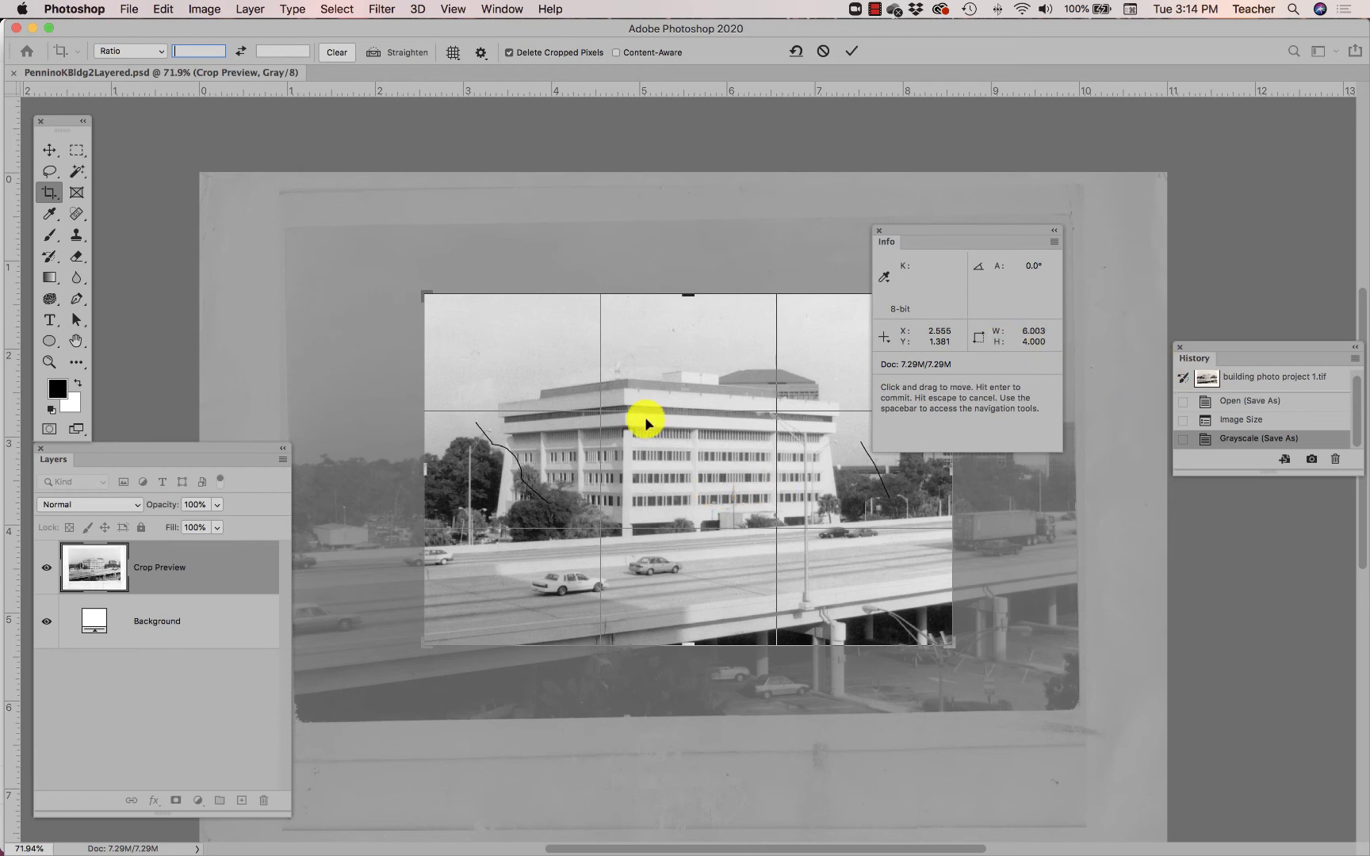
Shift the photo within the crop frame to centre the building
mouse_move(645, 424)
mouse_down()
mouse_move(720, 488)
mouse_move(695, 476)
mouse_up()
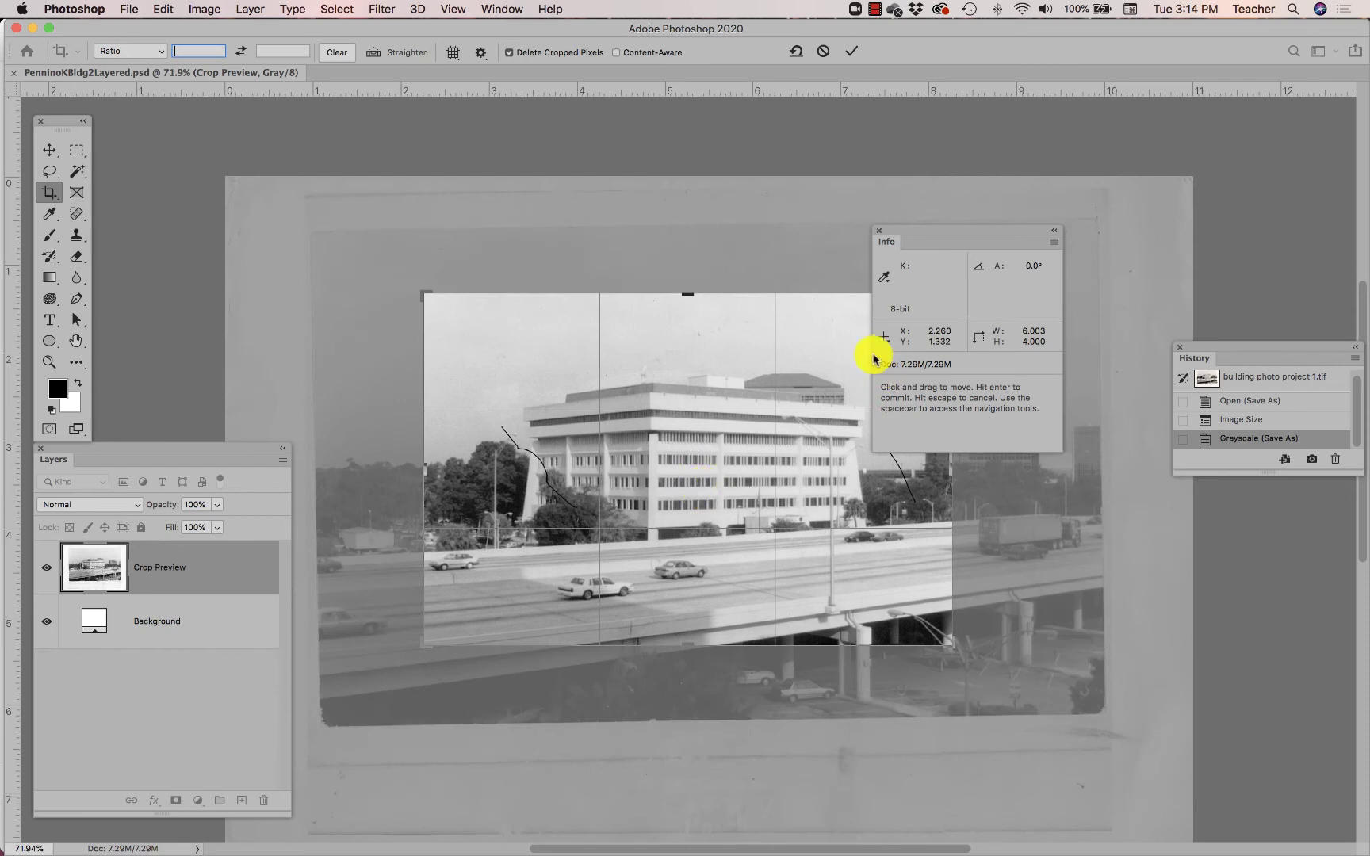
drag(934, 233, 1088, 159)
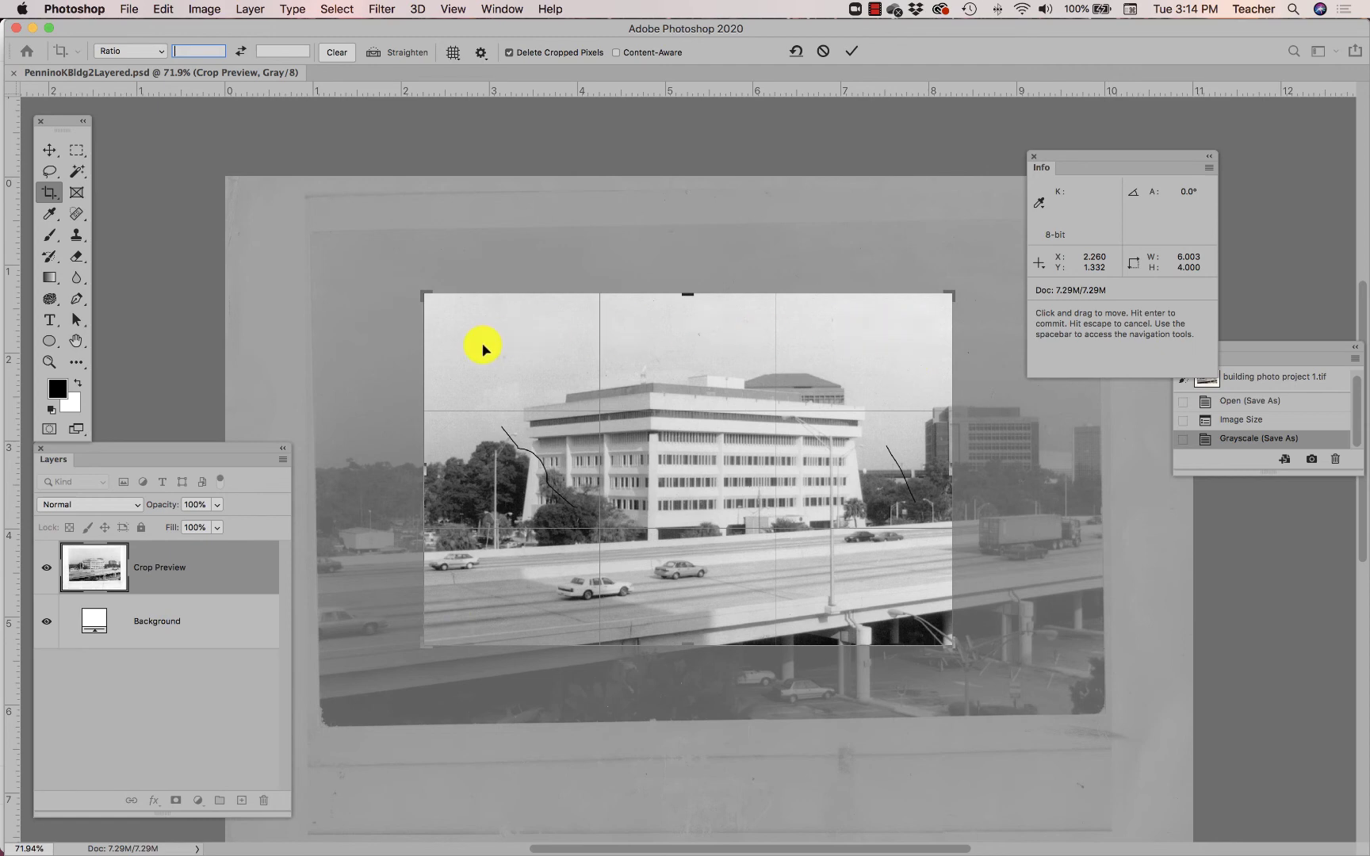
drag(483, 349, 472, 360)
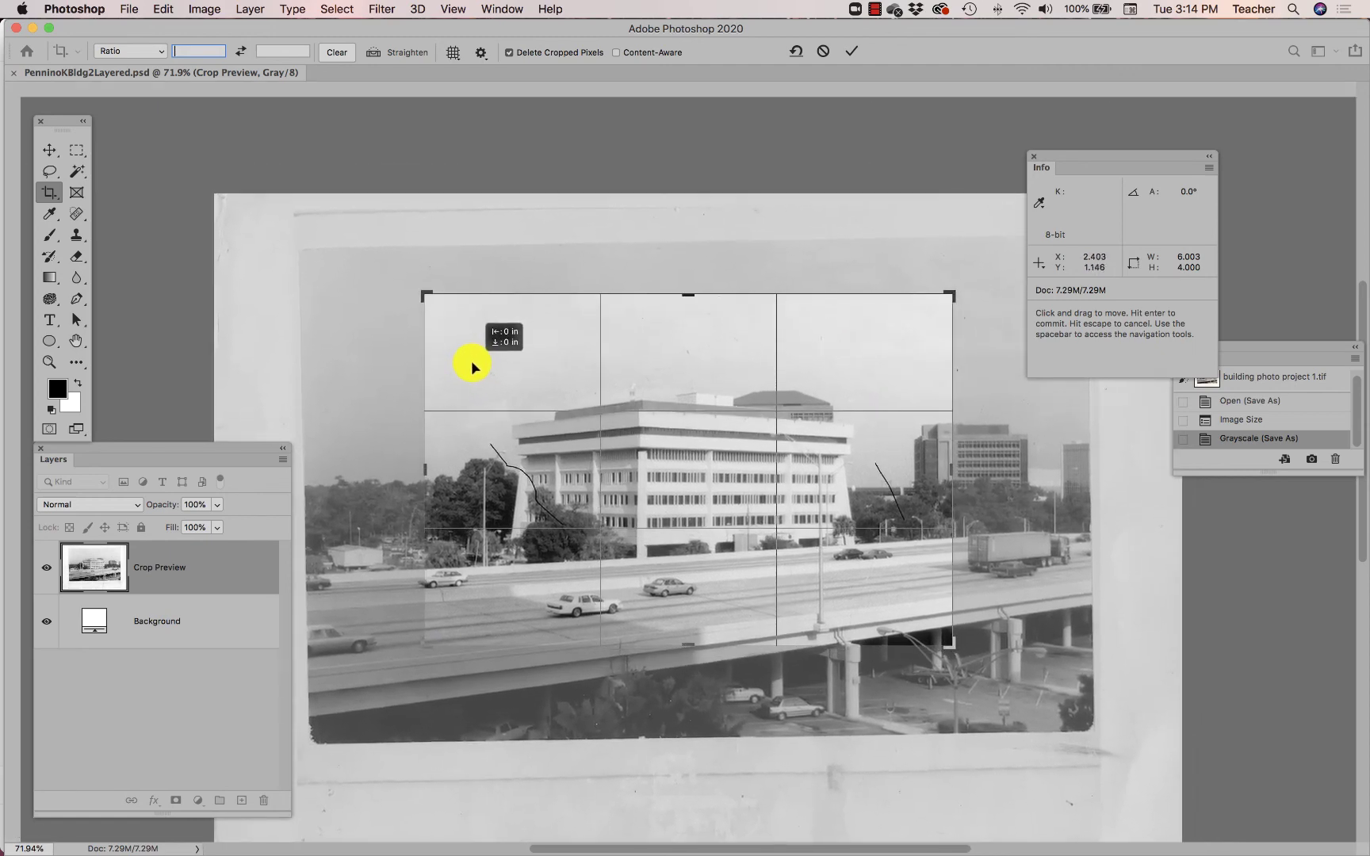
drag(471, 360, 486, 392)
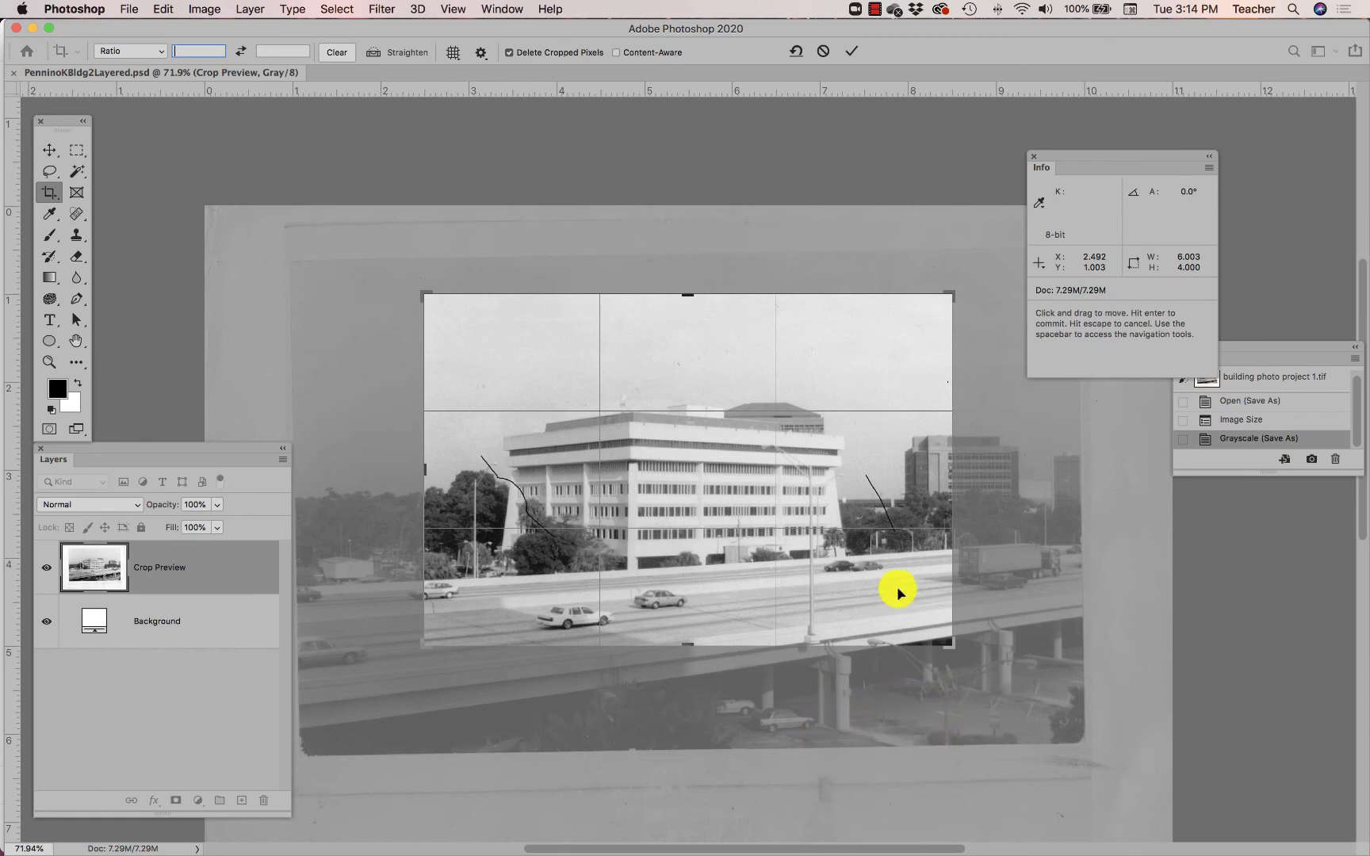
drag(860, 555, 862, 563)
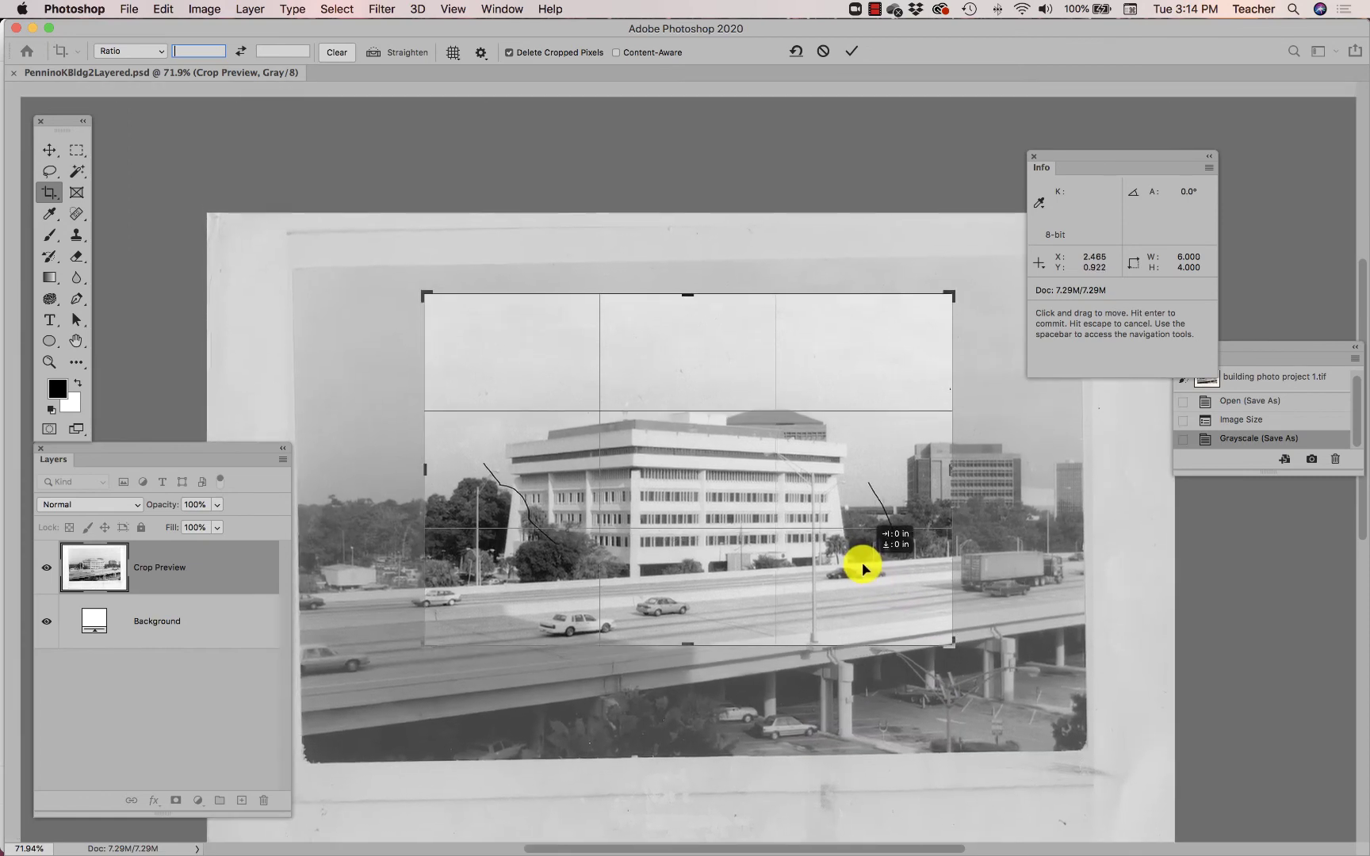
drag(862, 564, 864, 566)
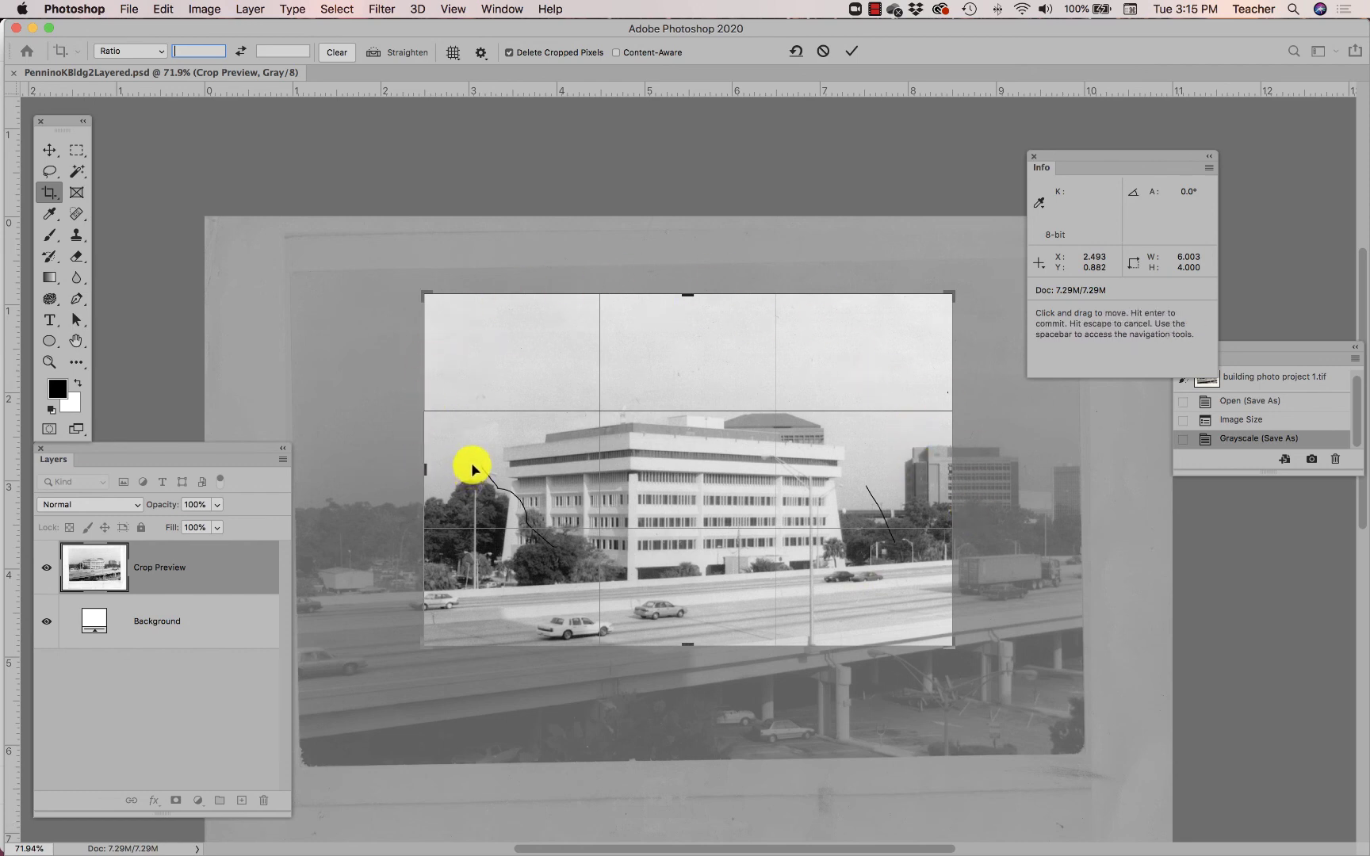
Apply the 6 by 4 inch crop to the photo
click(911, 462)
key(Return)
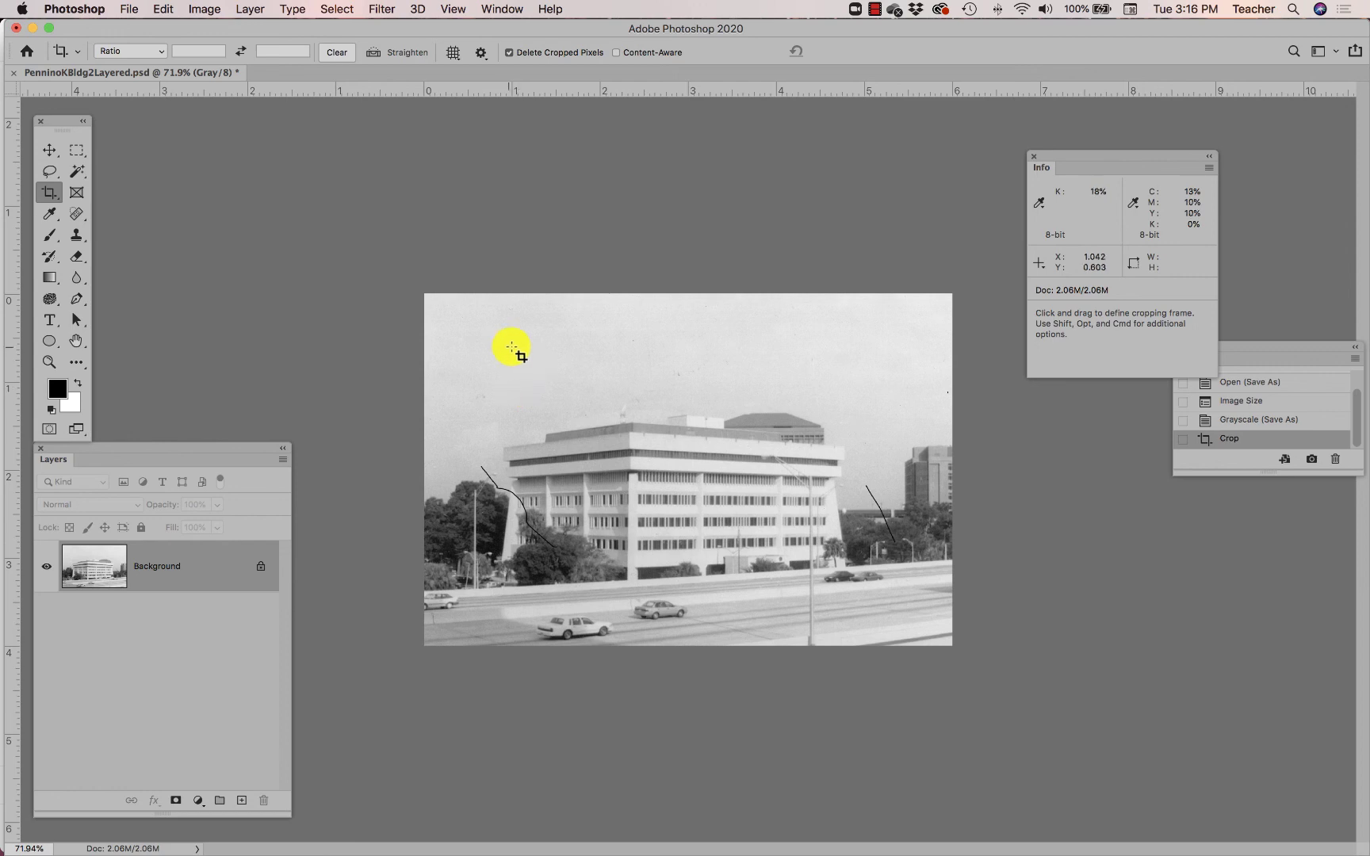
click(880, 9)
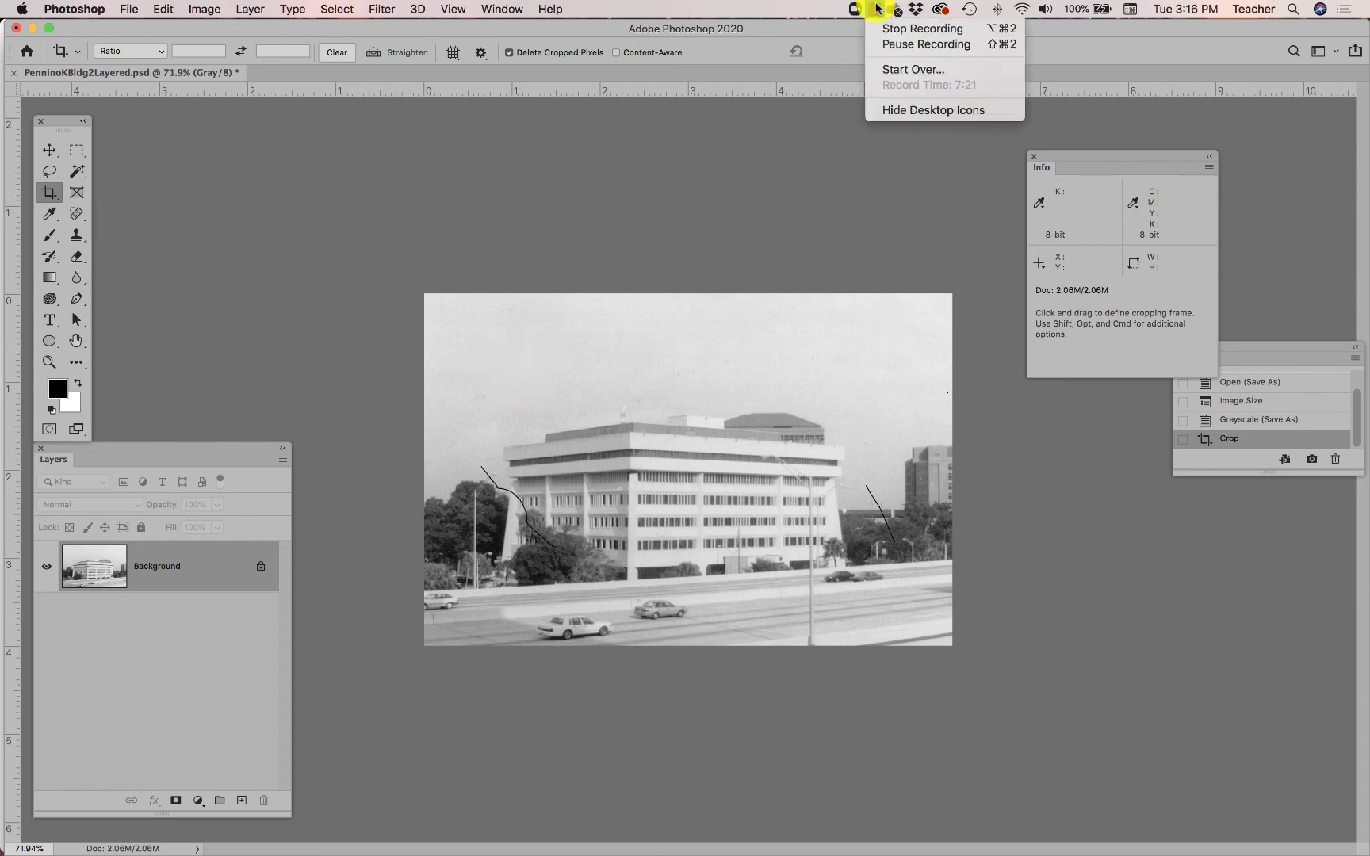